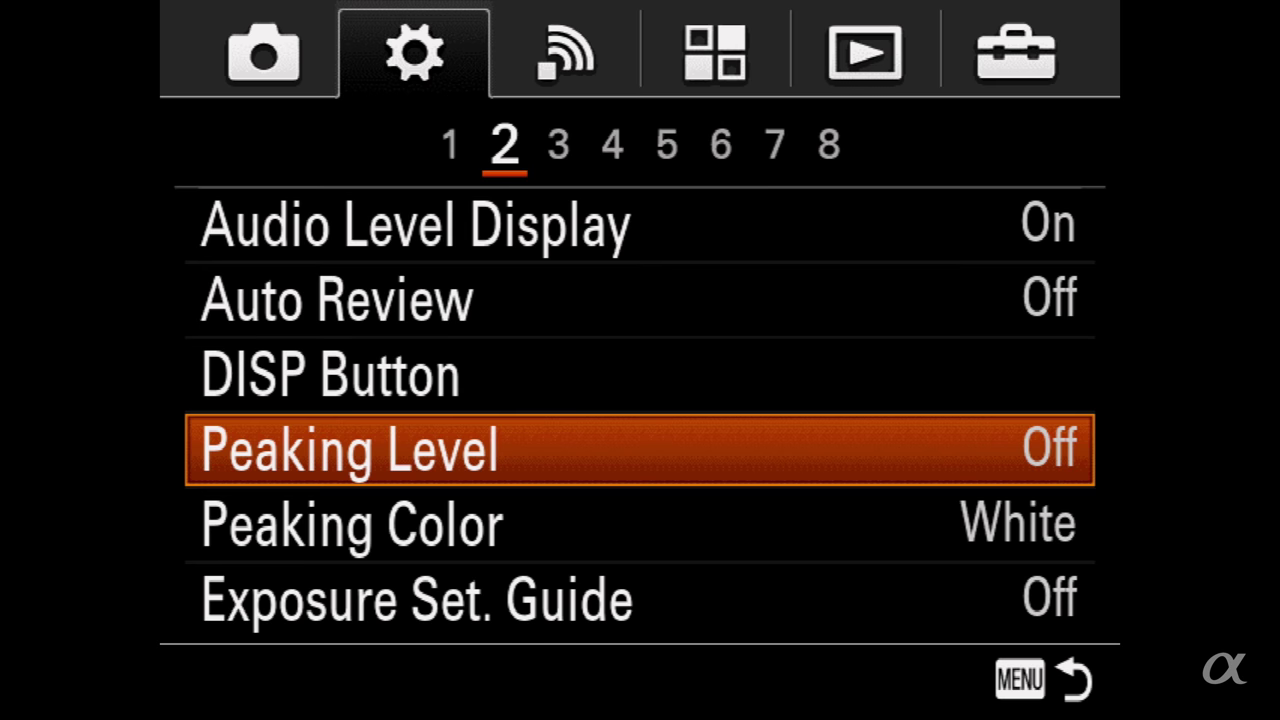
- Set the Peaking Level to Mid
key(Return)
key(Up)
key(Up)
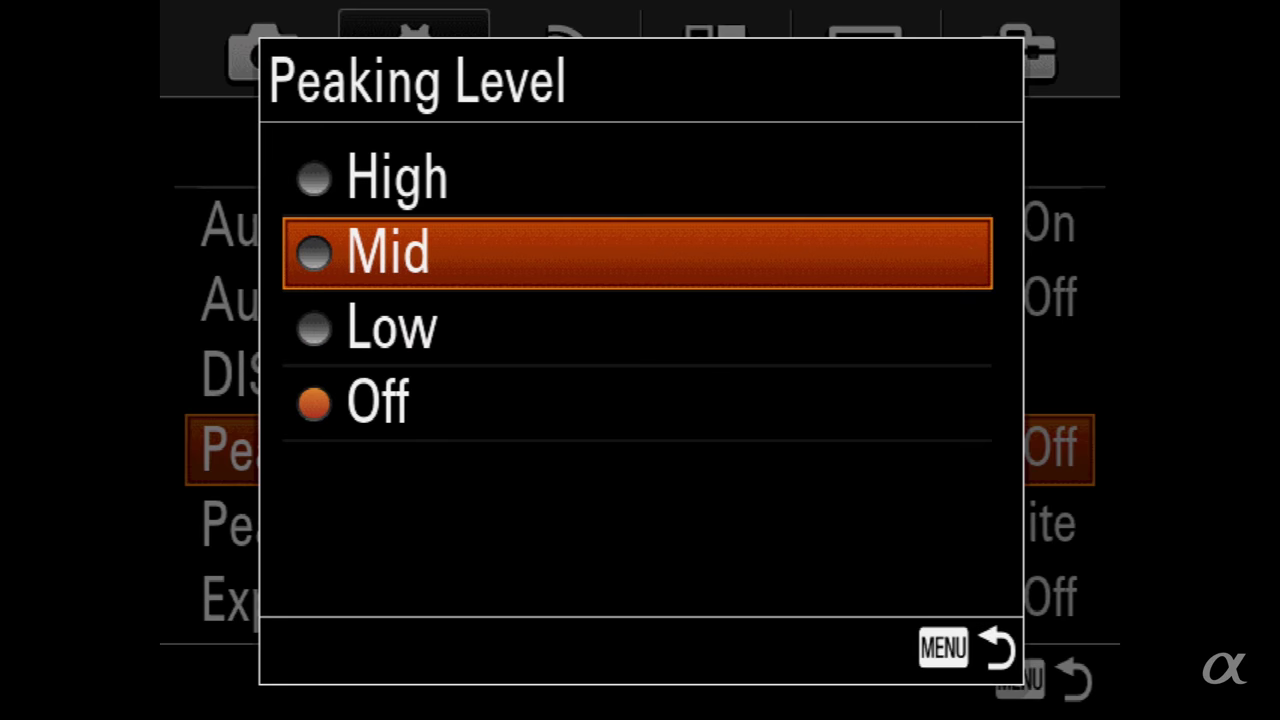
key(Return)
- Change the Peaking Color setting to Red
key(Down)
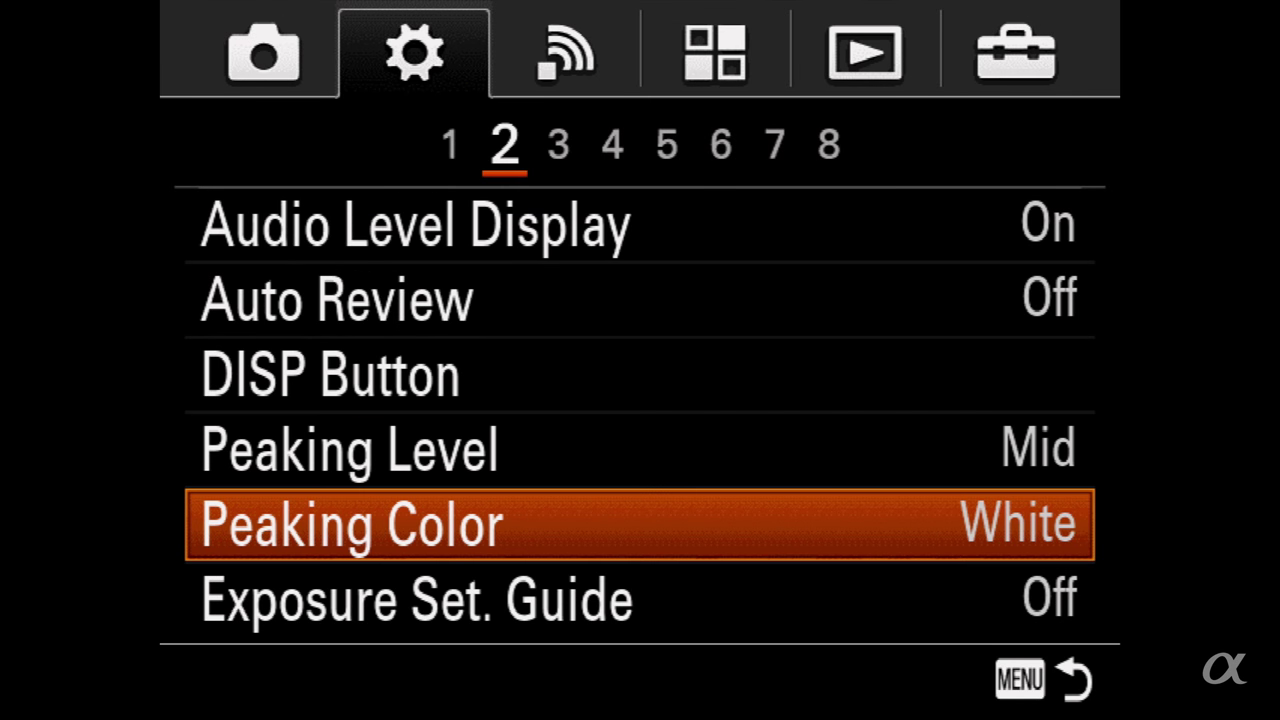
key(Return)
key(Up)
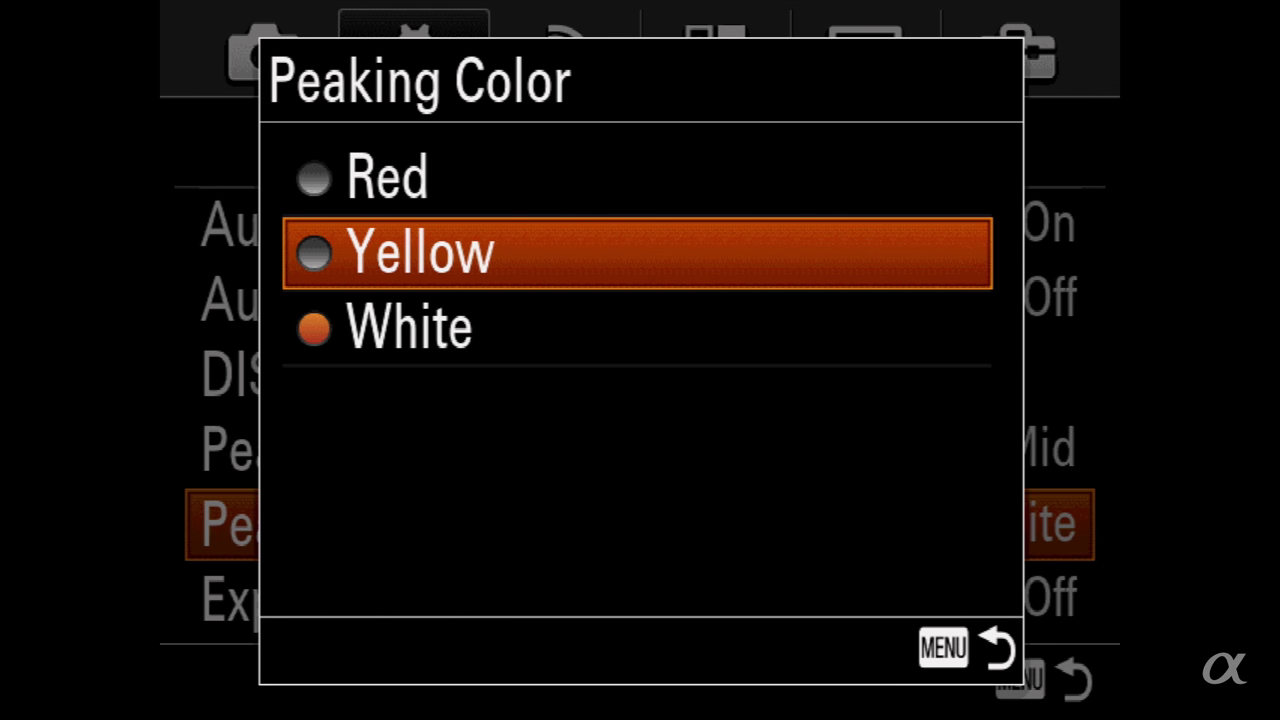
key(Up)
key(Return)
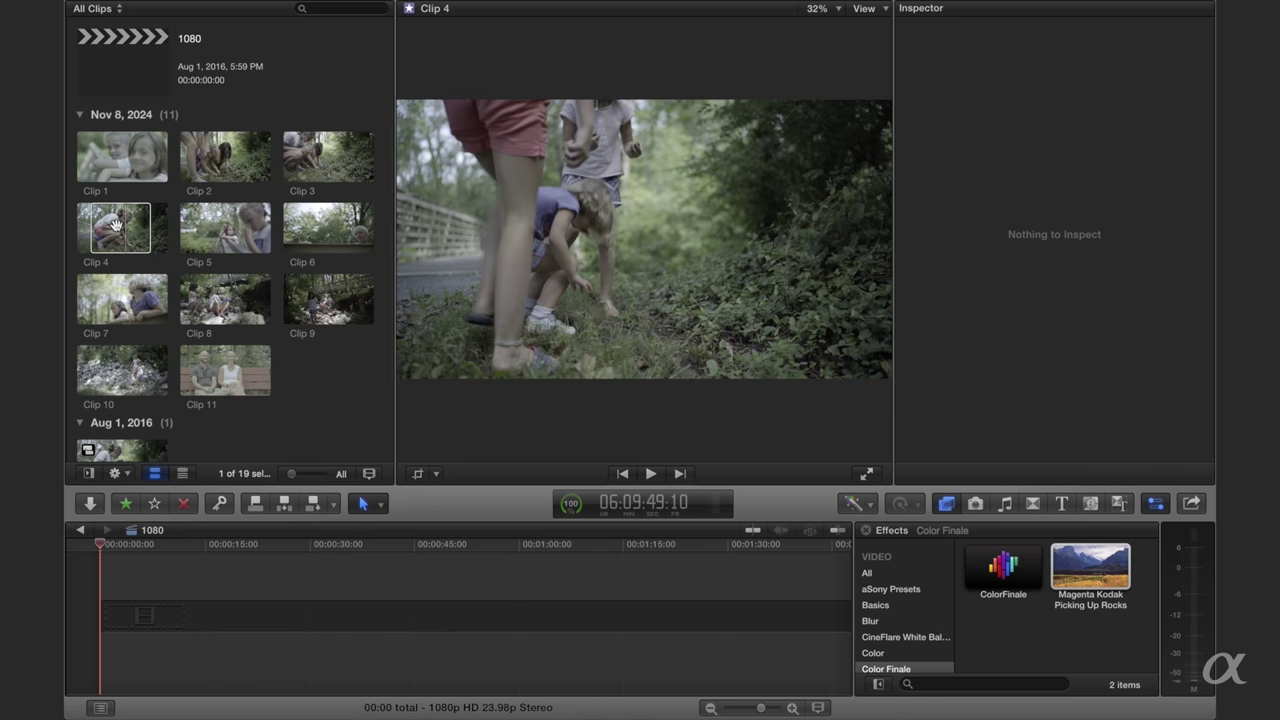
- Add Clip 4 to the 1080 timeline, play it back, and set its spatial conform to None
drag(115, 222, 116, 610)
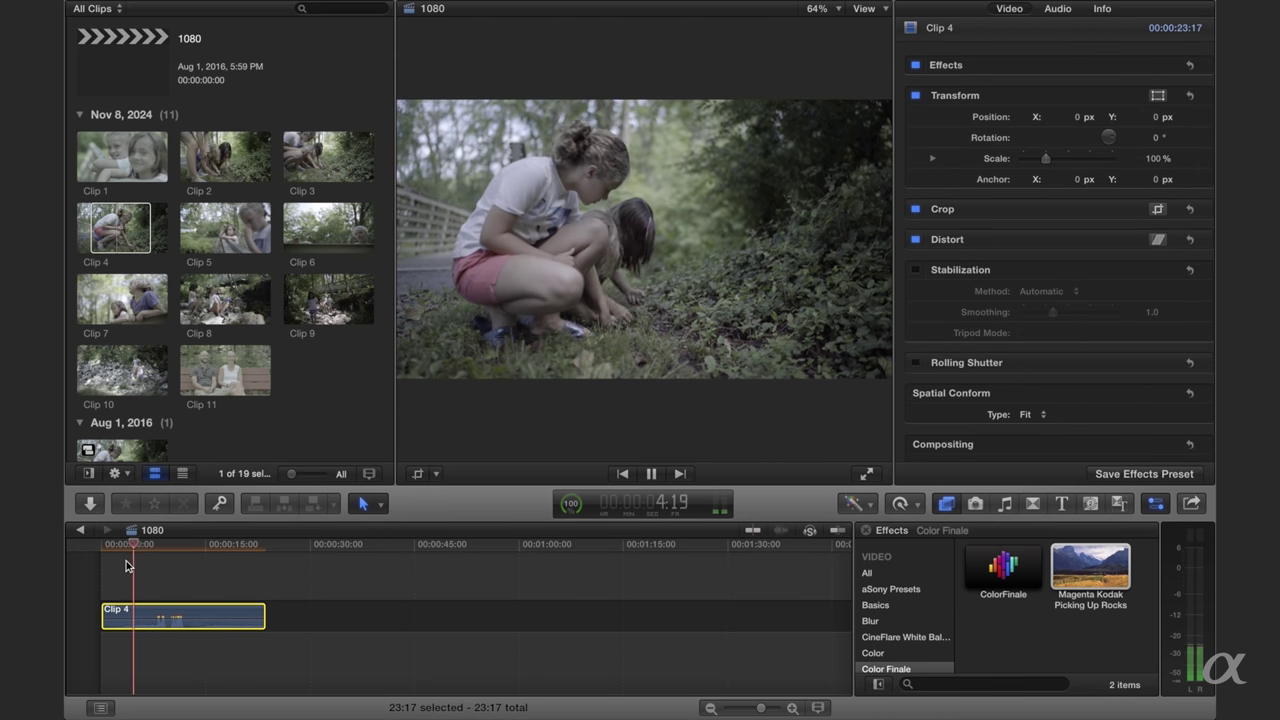
key(space)
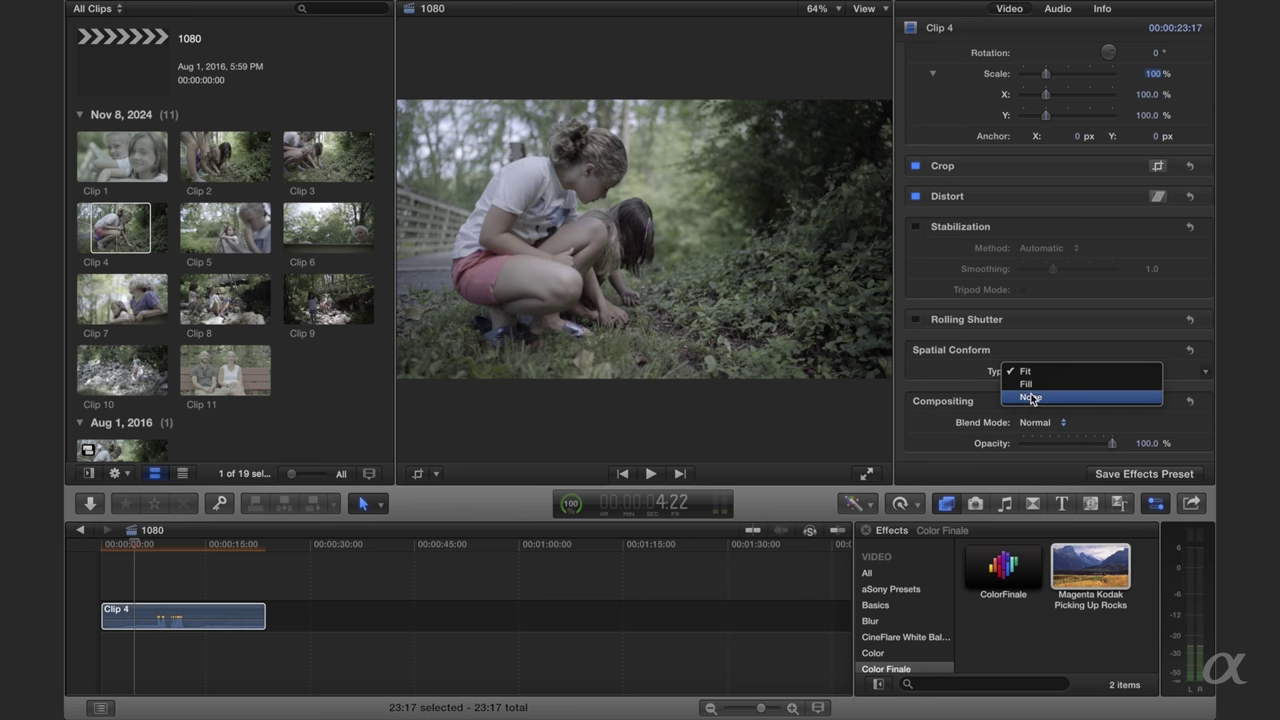
click(1032, 397)
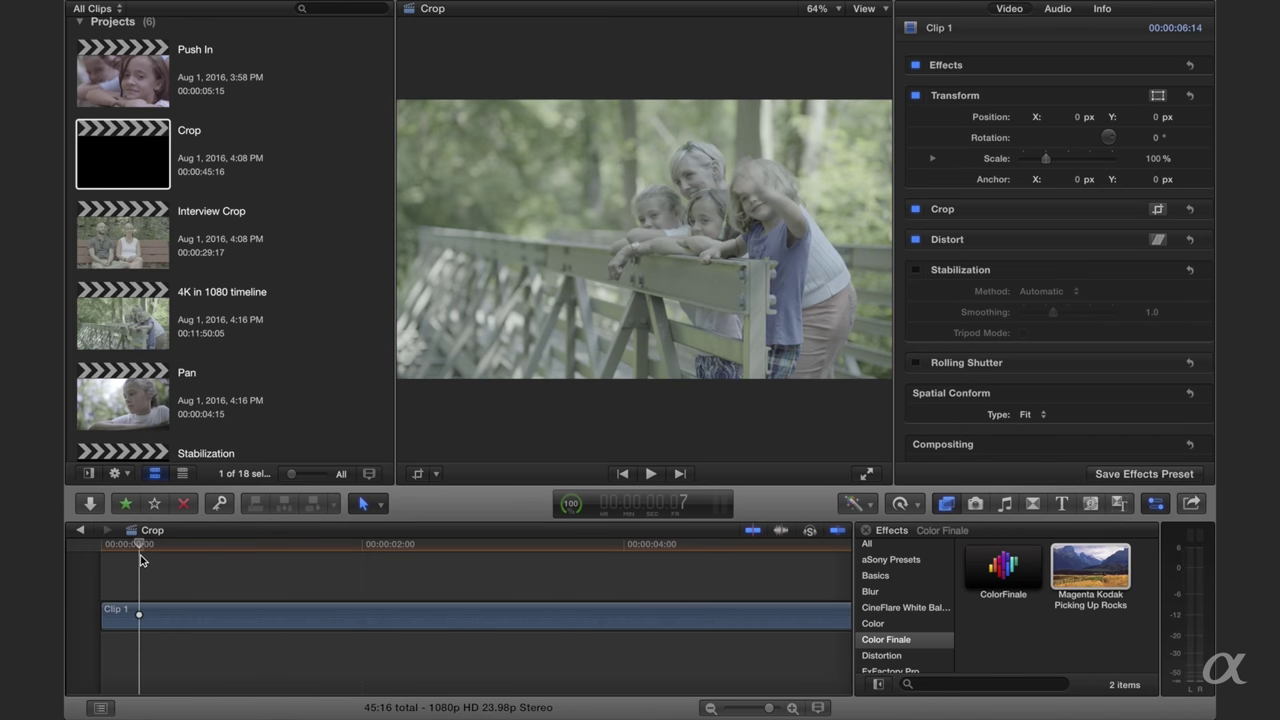
- Review Clip 1, then crop it tightly around the mother and children at the railing
key(space)
key(space)
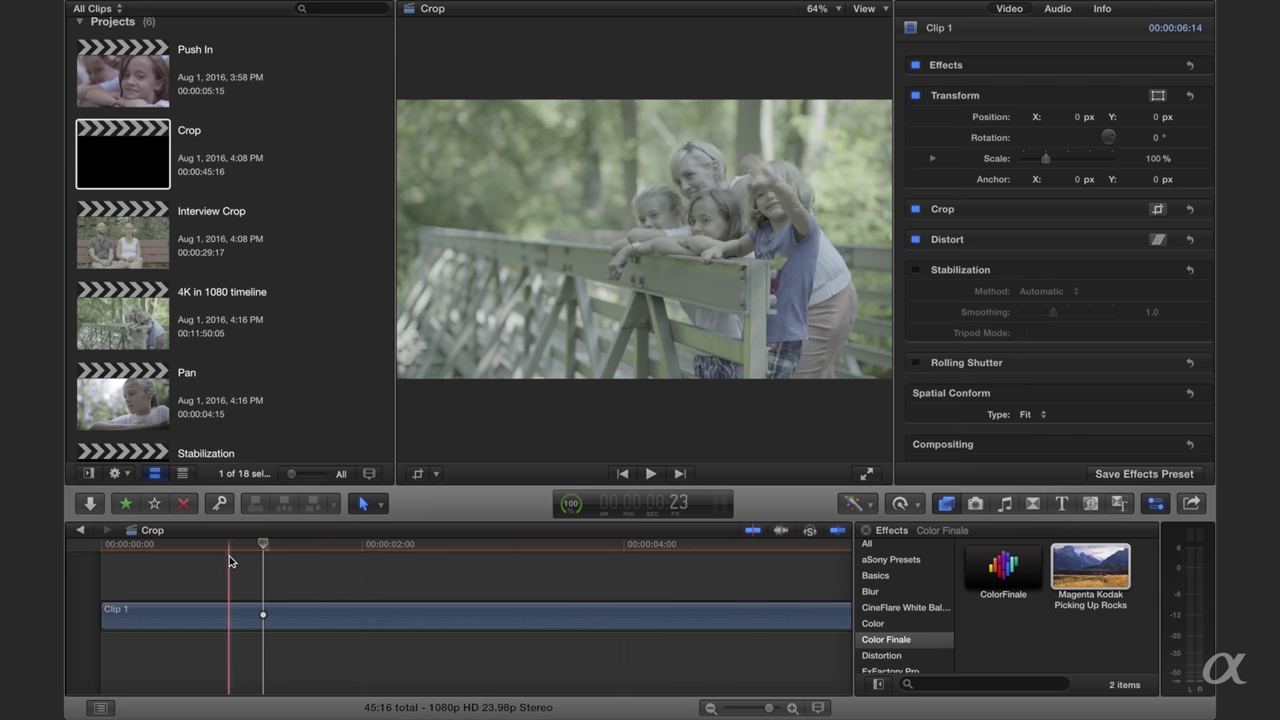
click(157, 566)
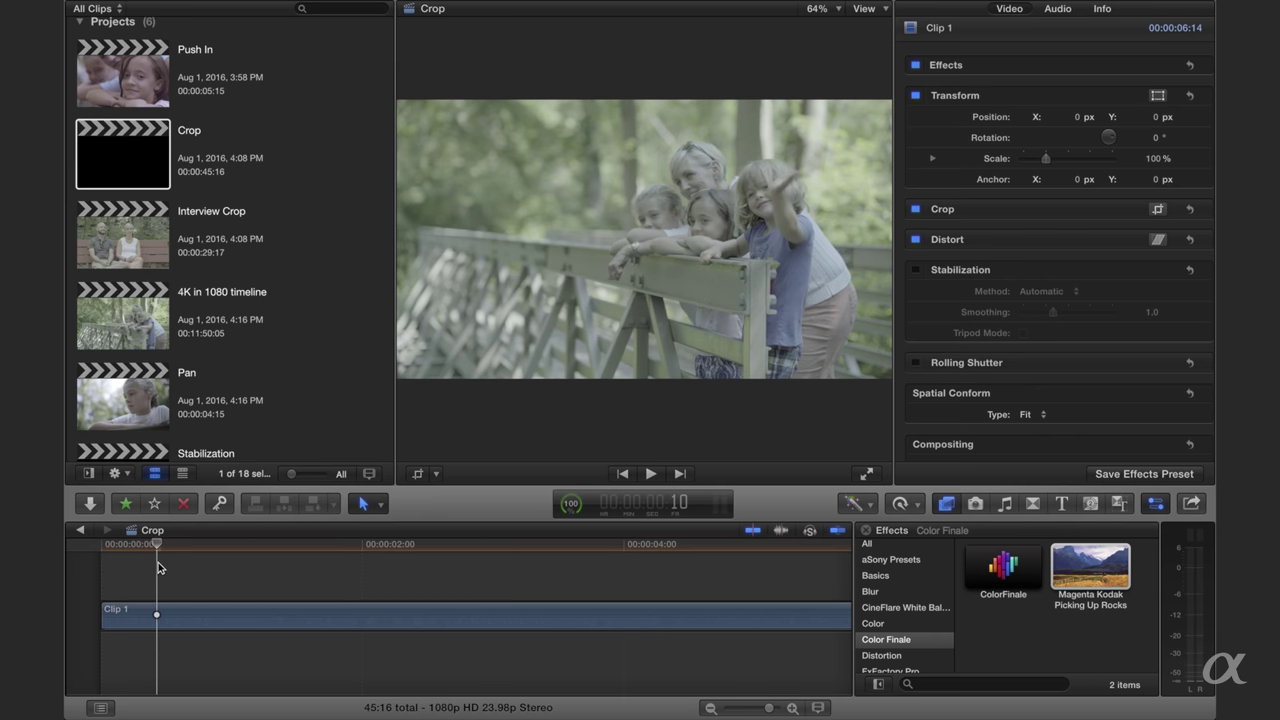
click(417, 475)
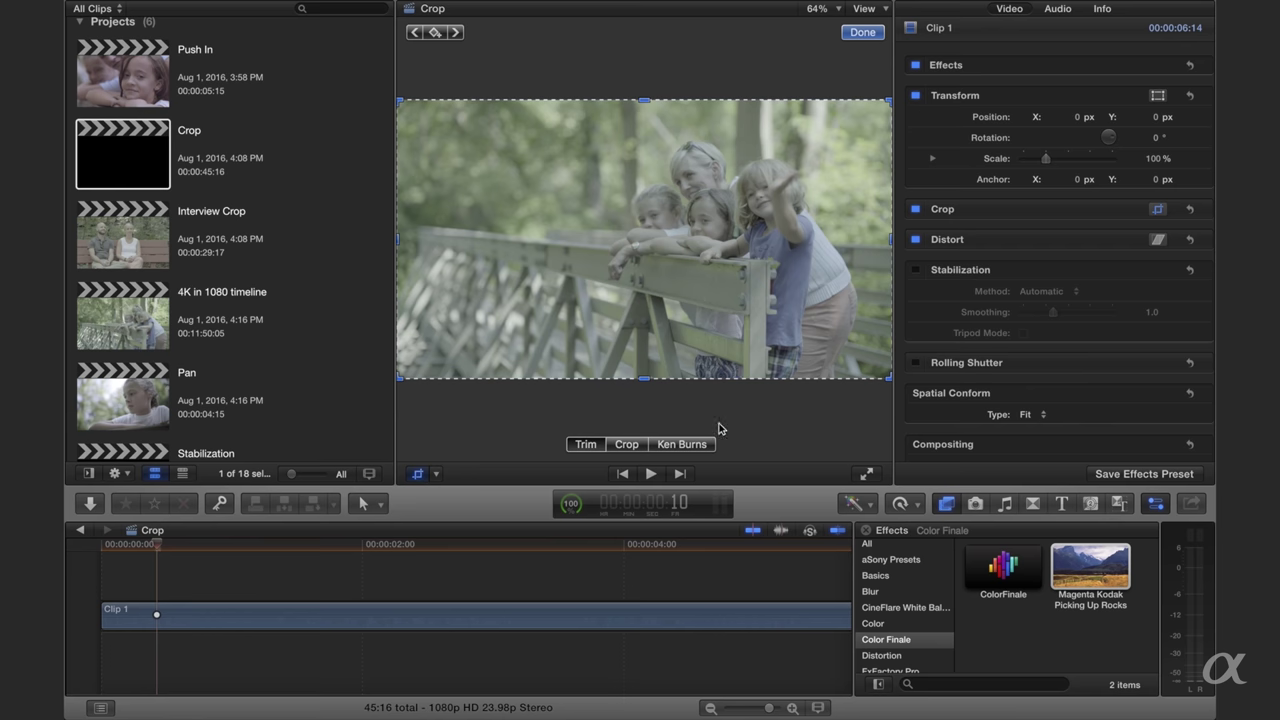
click(640, 447)
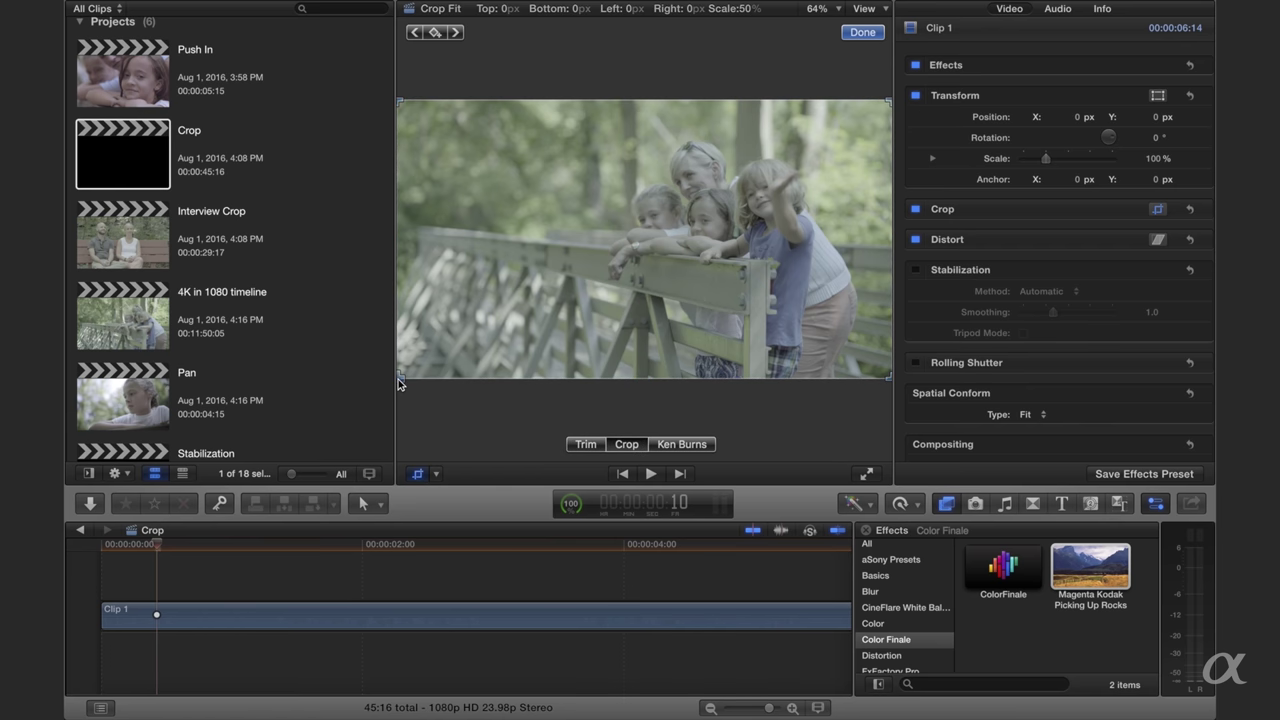
drag(398, 381, 621, 198)
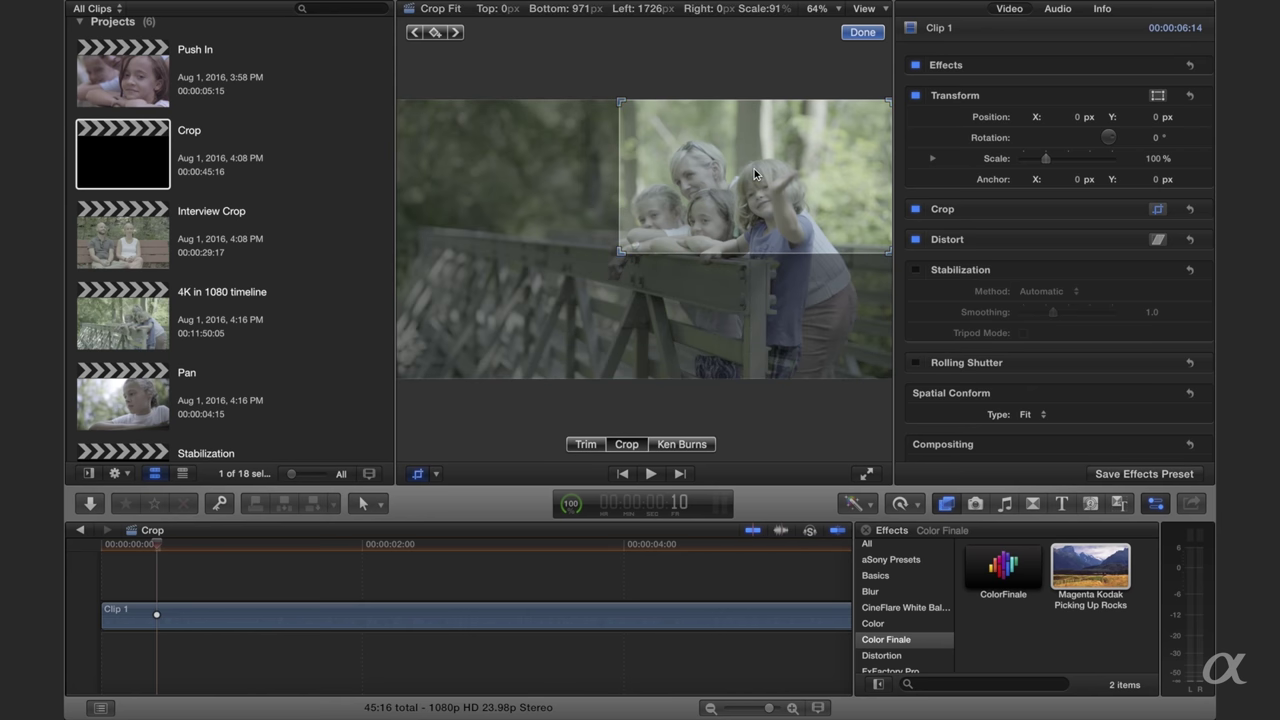
drag(757, 176, 697, 205)
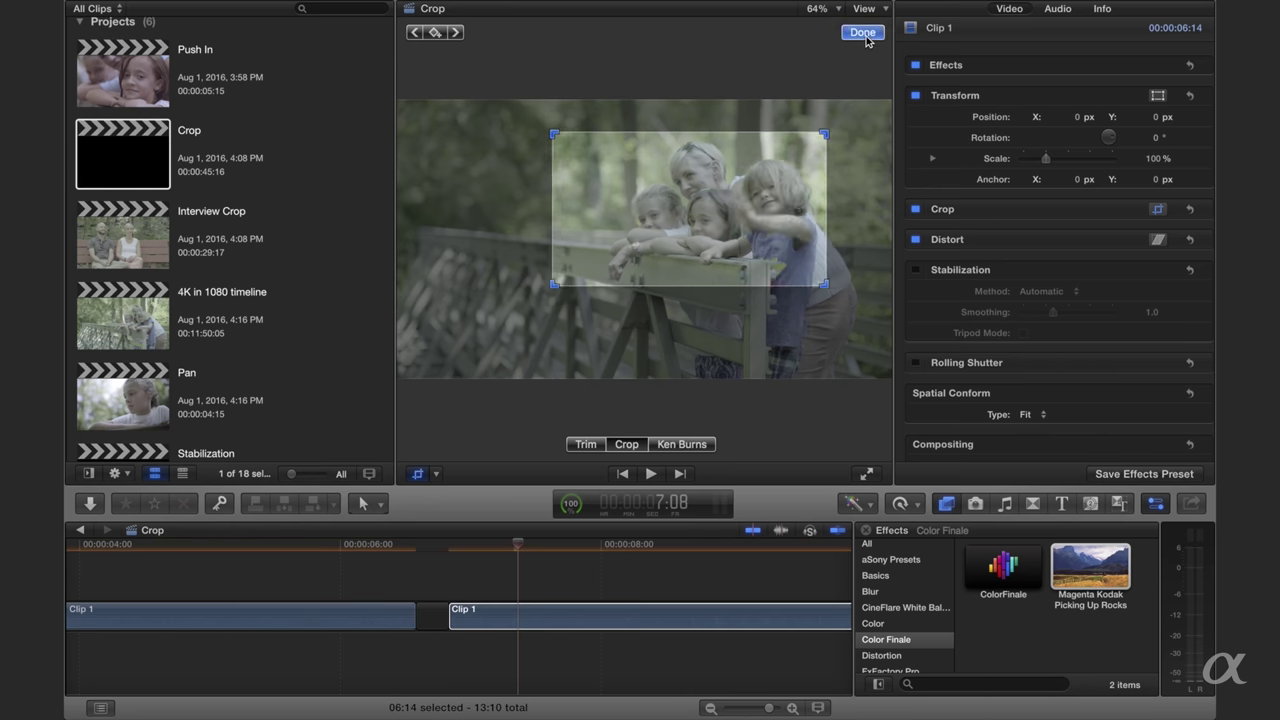
click(862, 33)
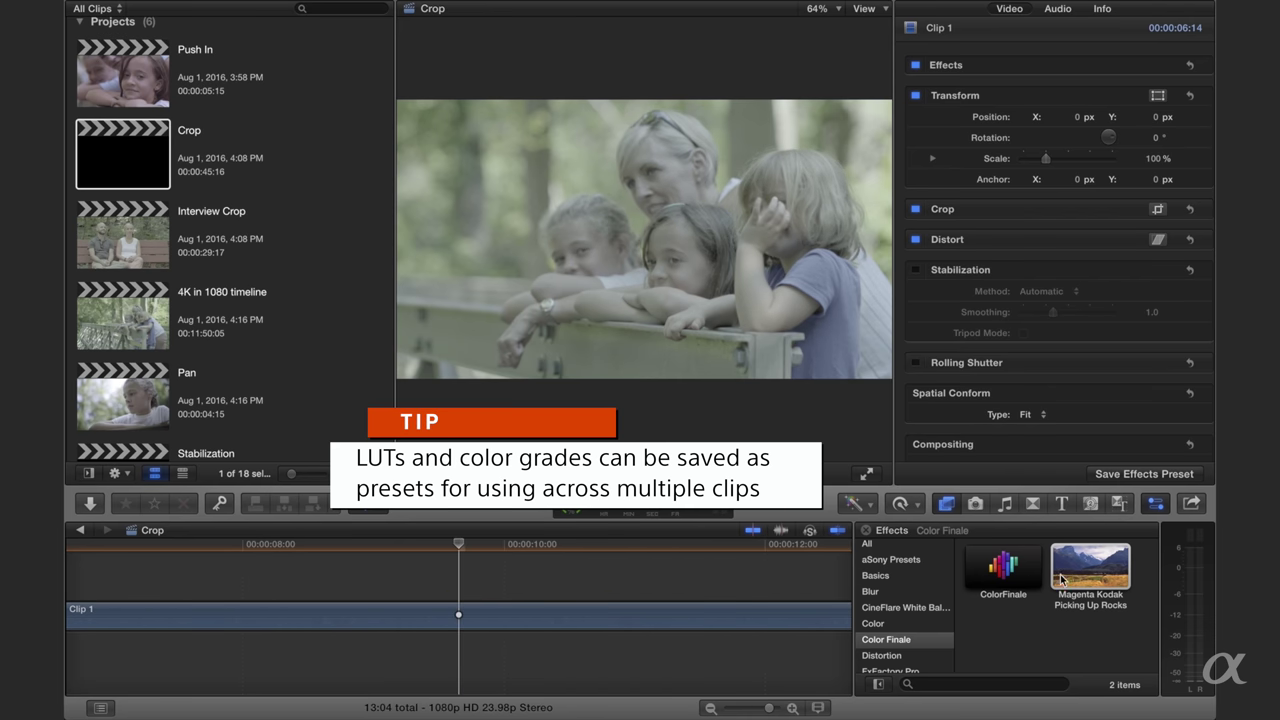
- Apply the Color Finale preset Magenta Kodak Picking Up Rocks to Clip 1
drag(1090, 566, 577, 617)
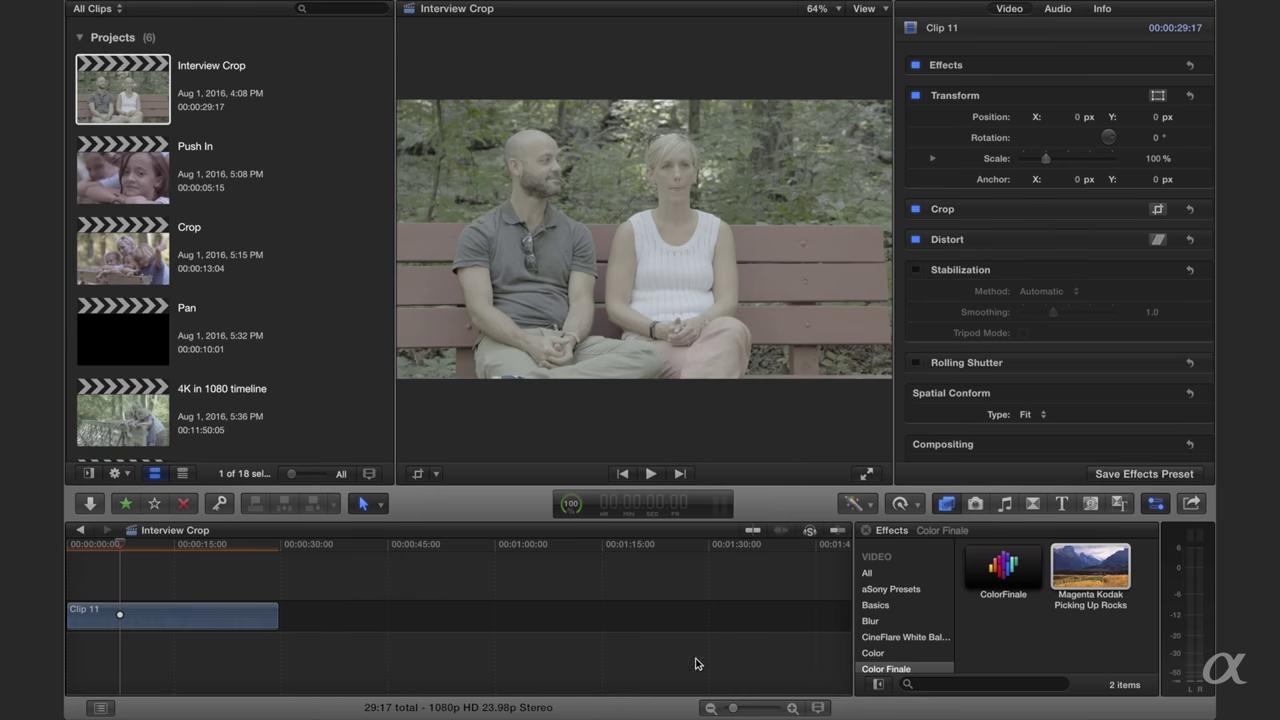
- Apply the Magenta Kodak preset to Clip 11 and briefly play the graded shot
drag(1090, 571, 199, 617)
key(space)
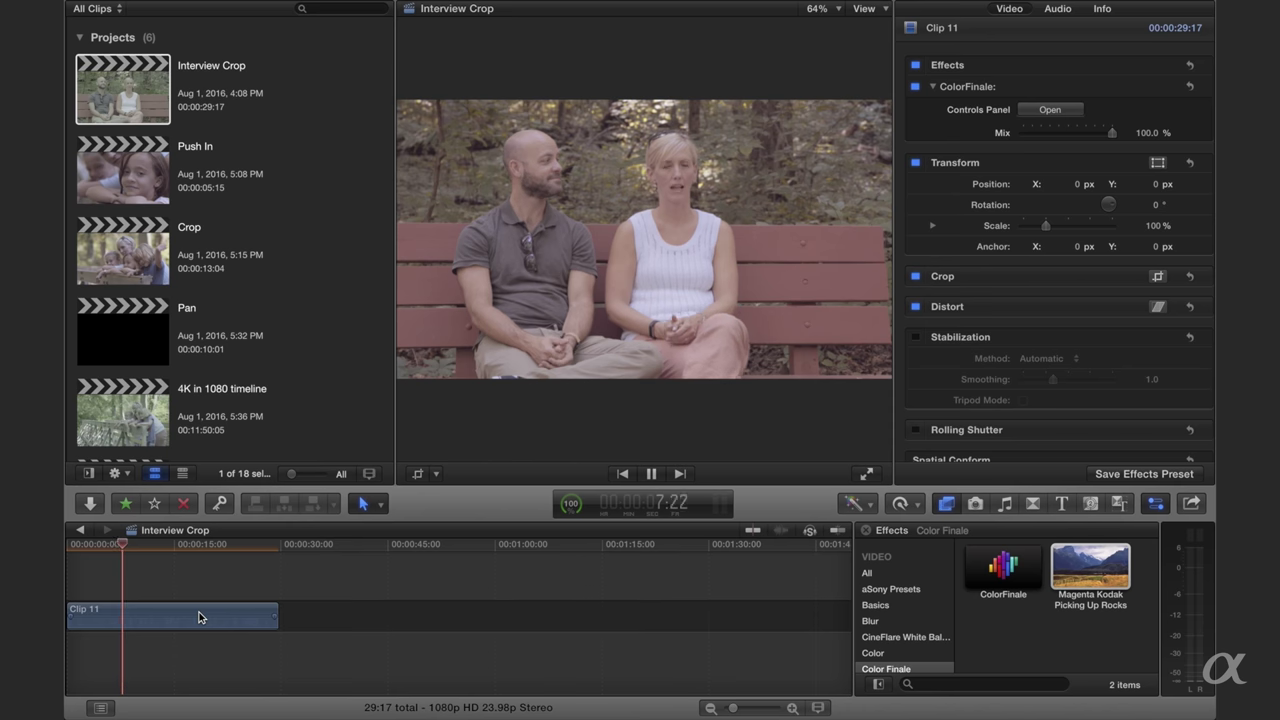
key(space)
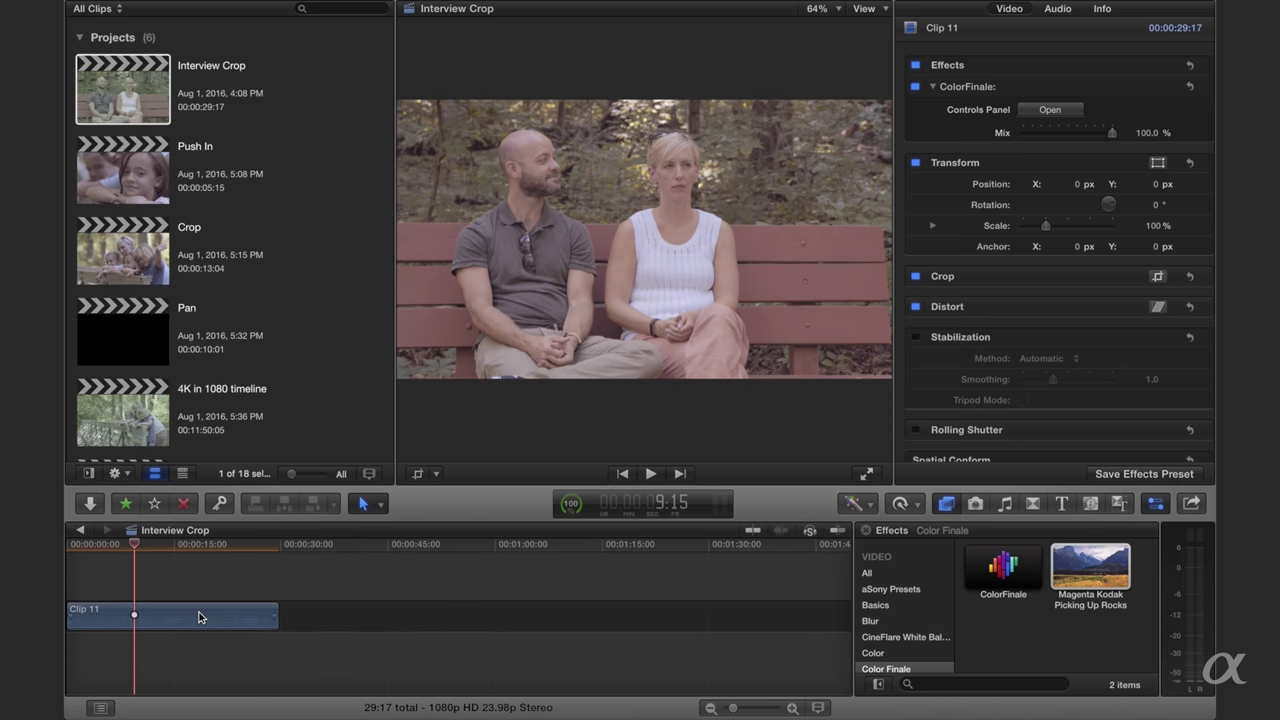
- Paste a duplicate of Clip 11 after the original and park the playhead at 41:04
click(199, 620)
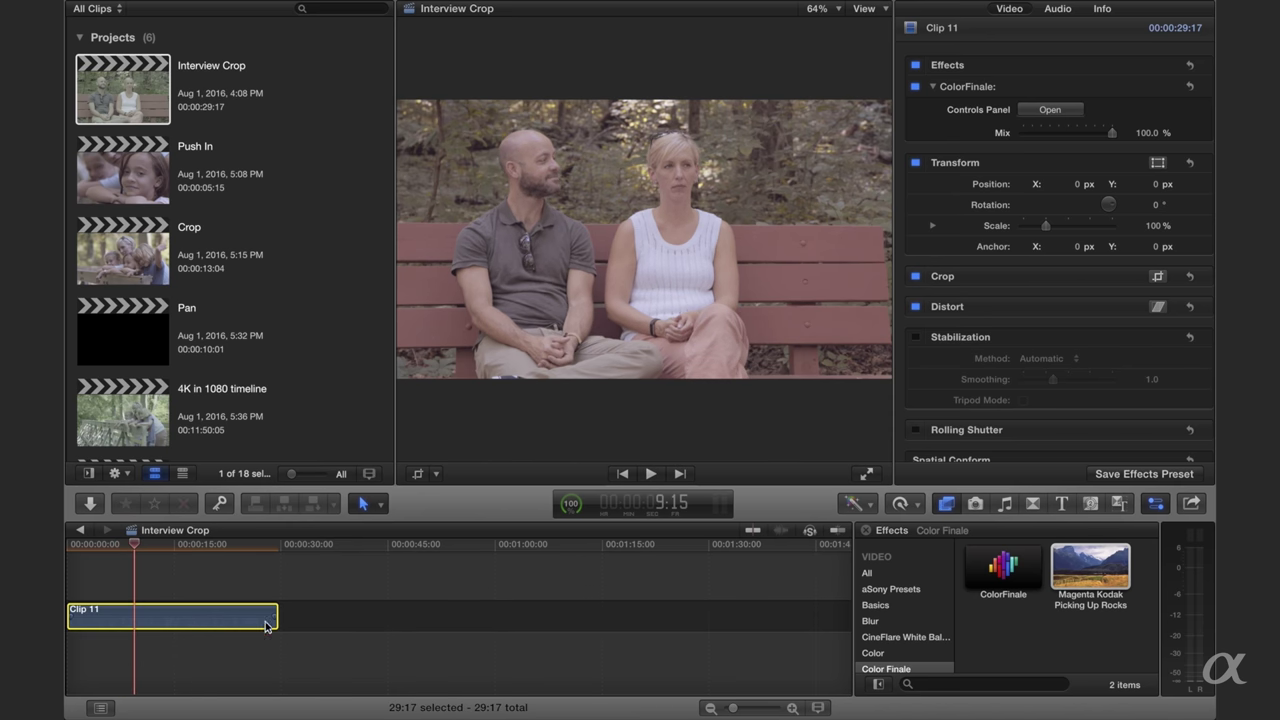
click(323, 620)
key(super+v)
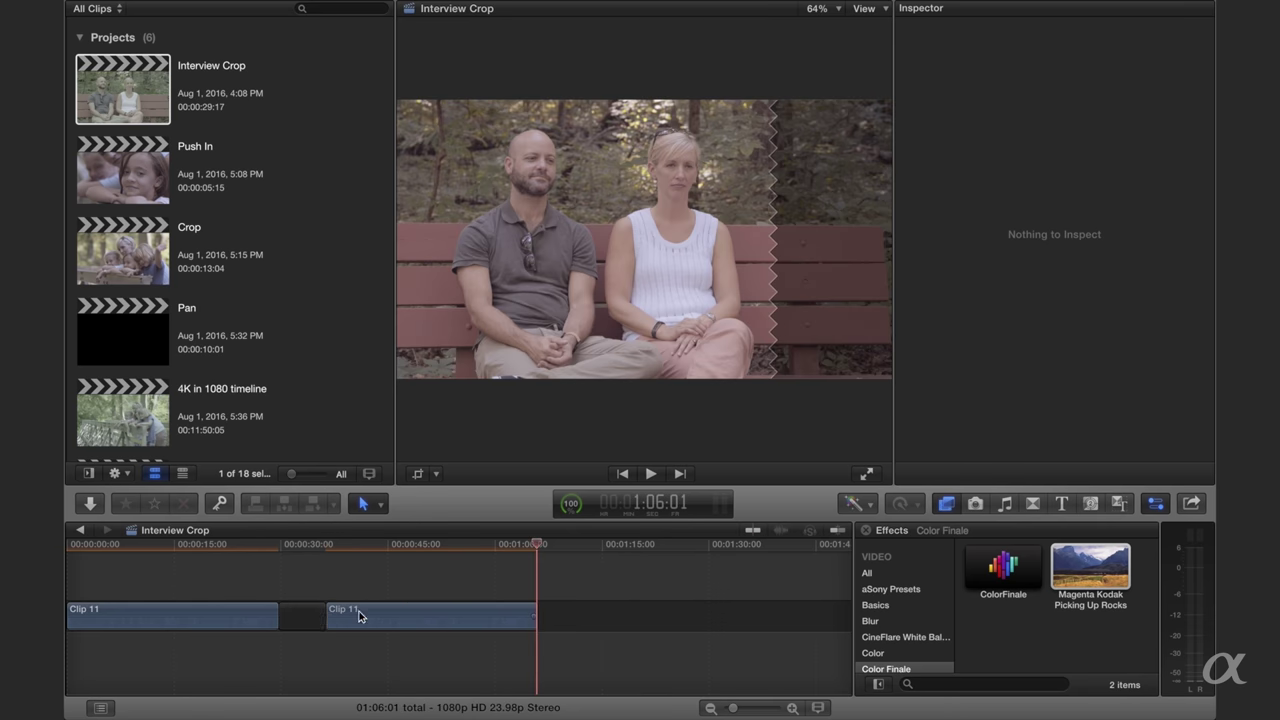
click(359, 616)
drag(533, 545, 359, 545)
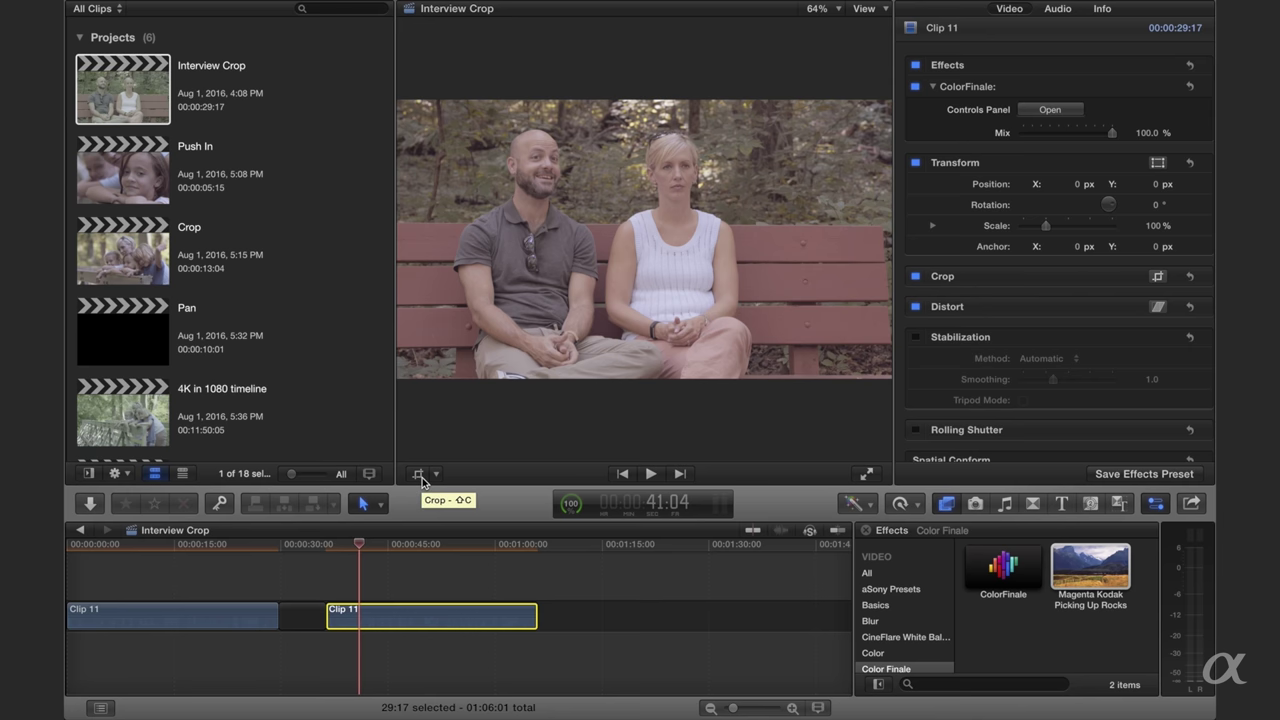
- Crop the second Clip 11 to a tighter two-shot of the couple on the bench
click(421, 476)
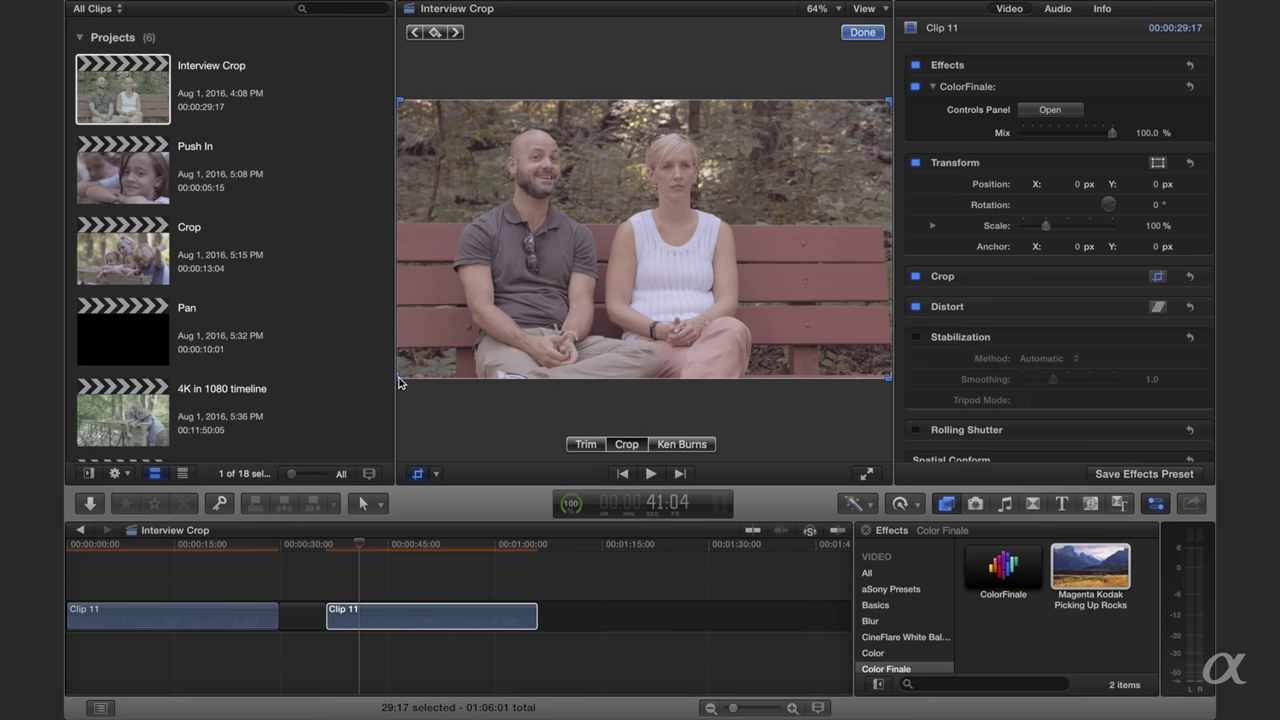
mouse_move(398, 380)
drag(398, 380, 505, 268)
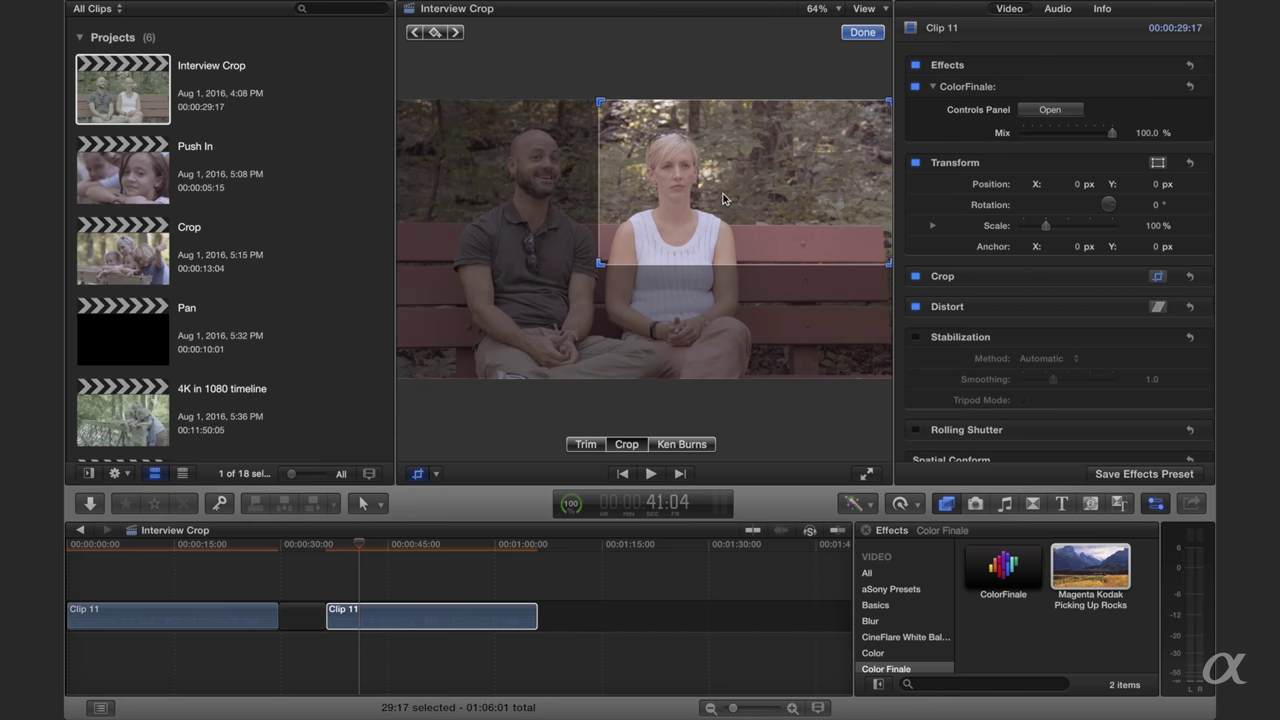
drag(724, 199, 581, 216)
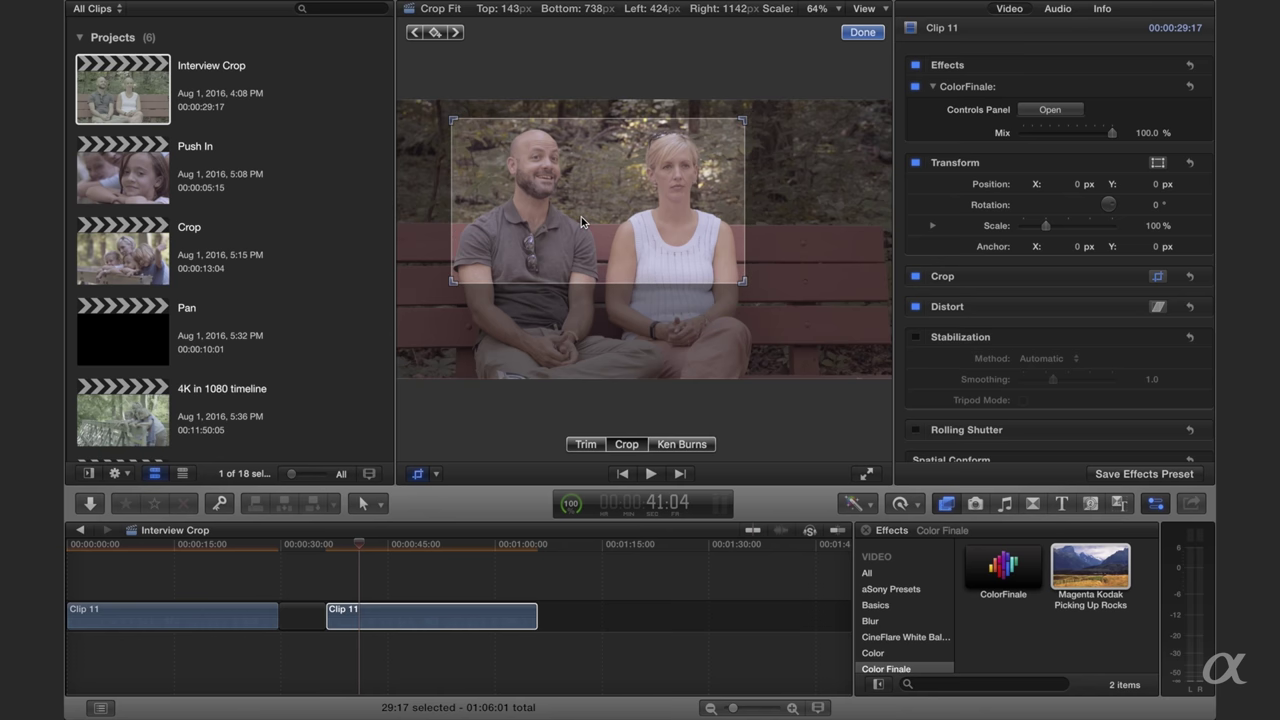
click(862, 34)
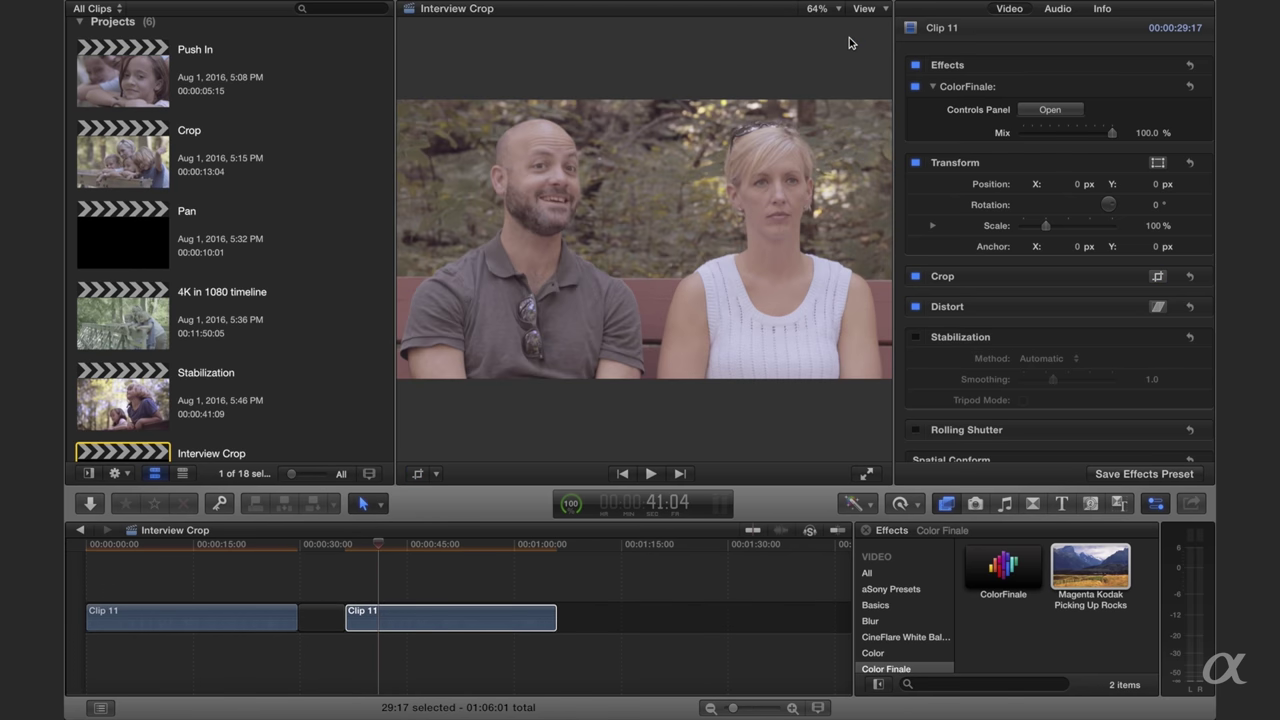
- Play back the cropped second Clip 11 to review it
drag(377, 550, 354, 550)
key(space)
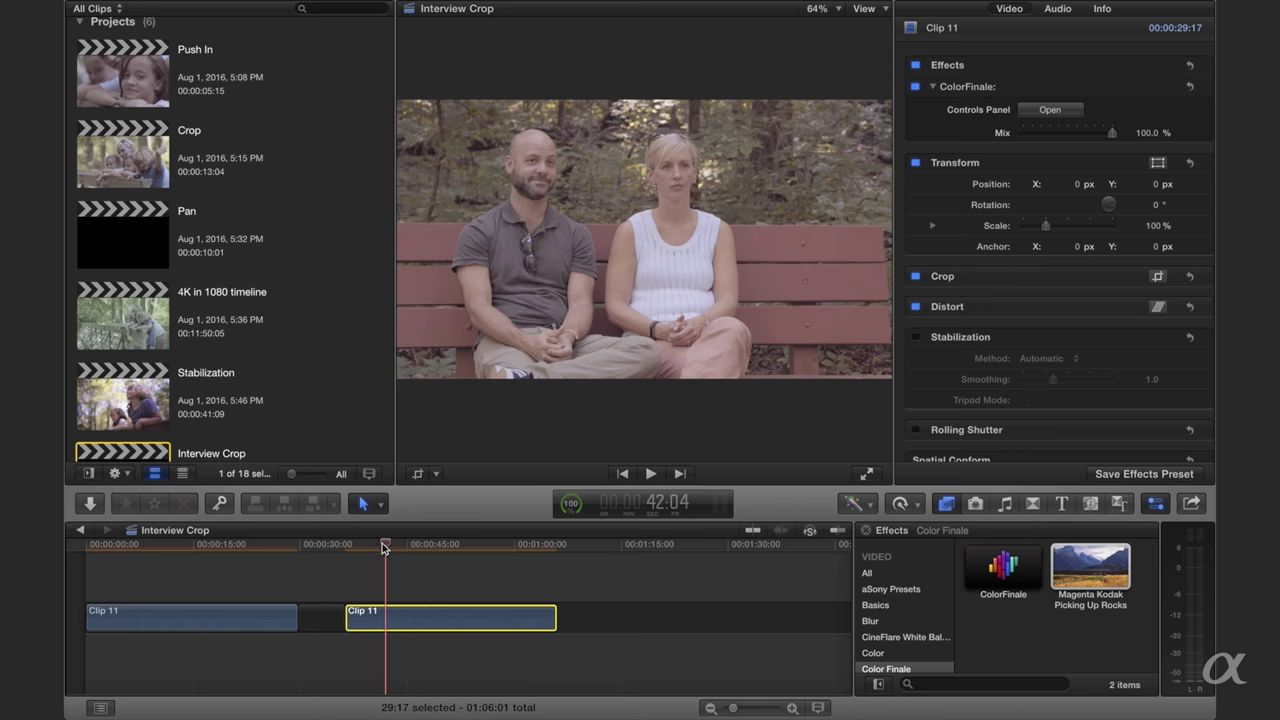
click(348, 545)
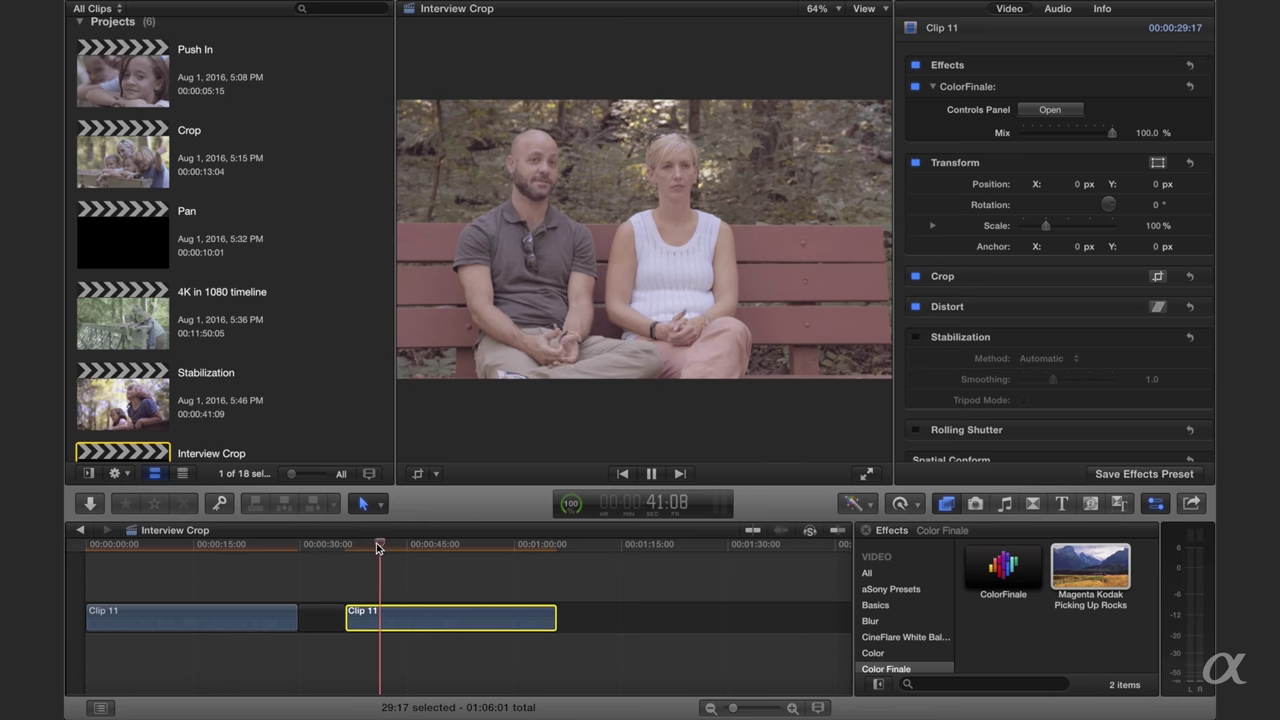
key(space)
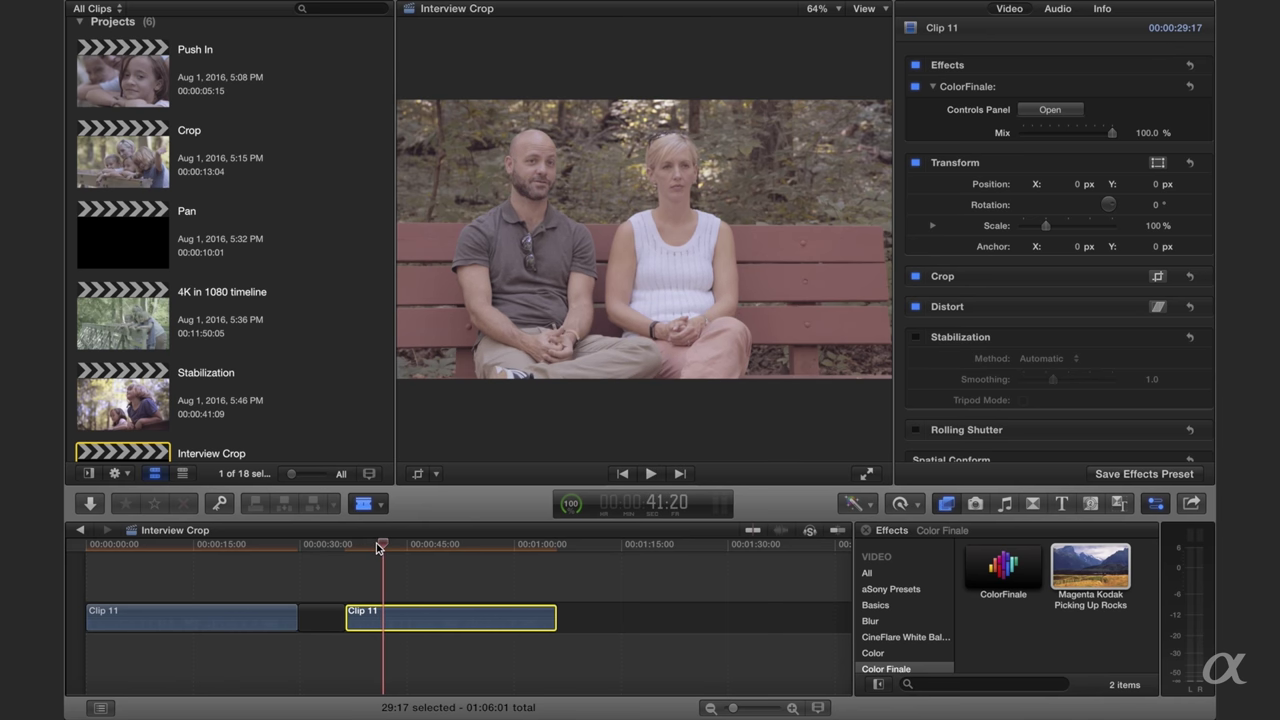
- Blade the second Clip 11 twice and select the 9:10 middle piece
click(386, 618)
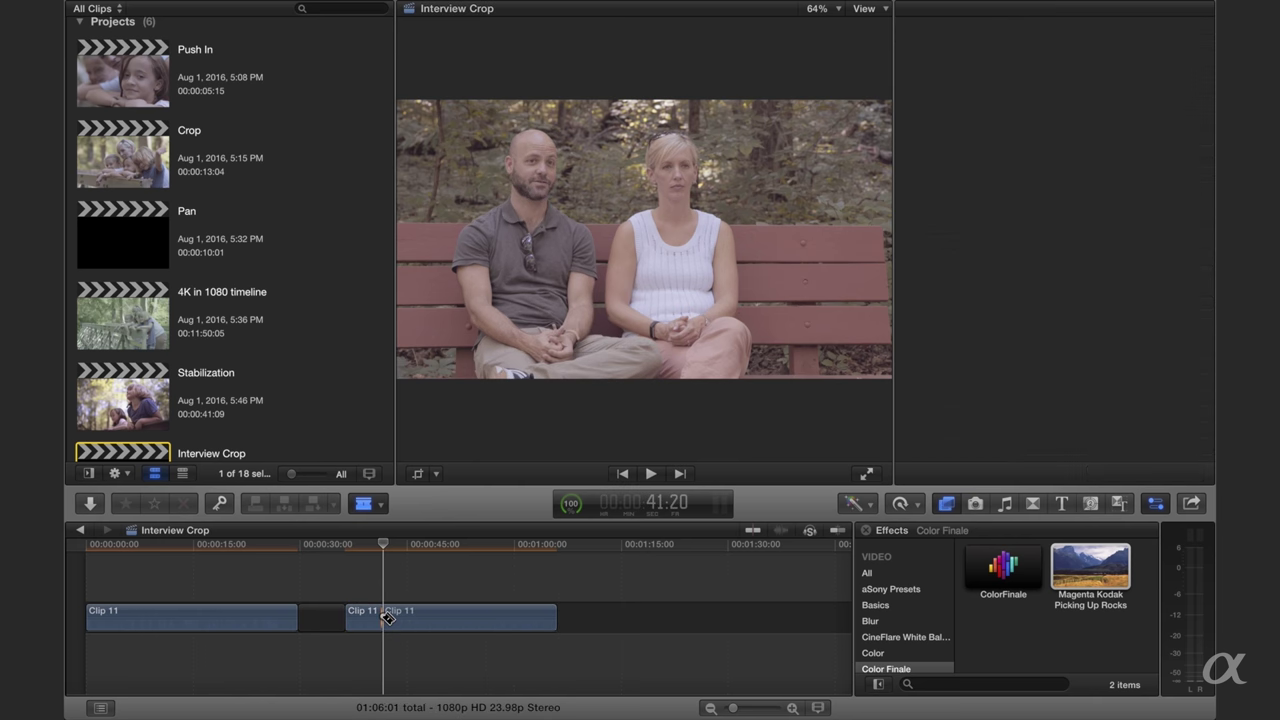
click(449, 620)
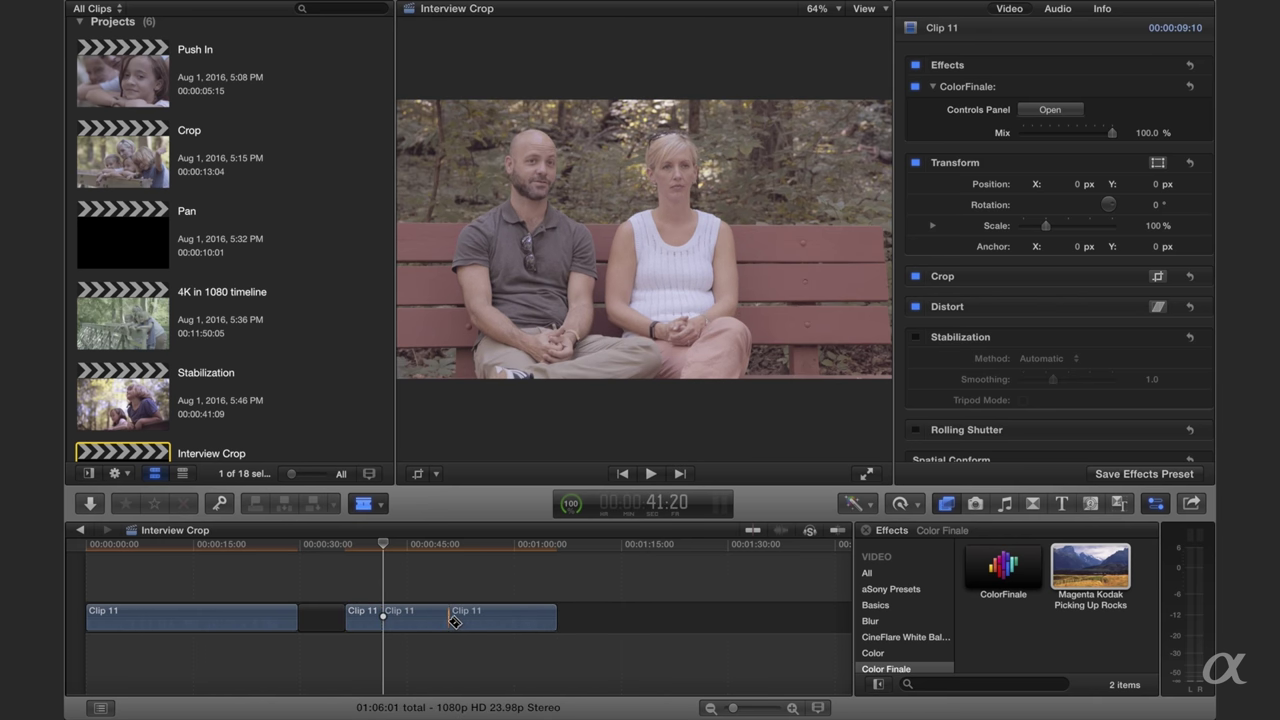
key(a)
click(411, 621)
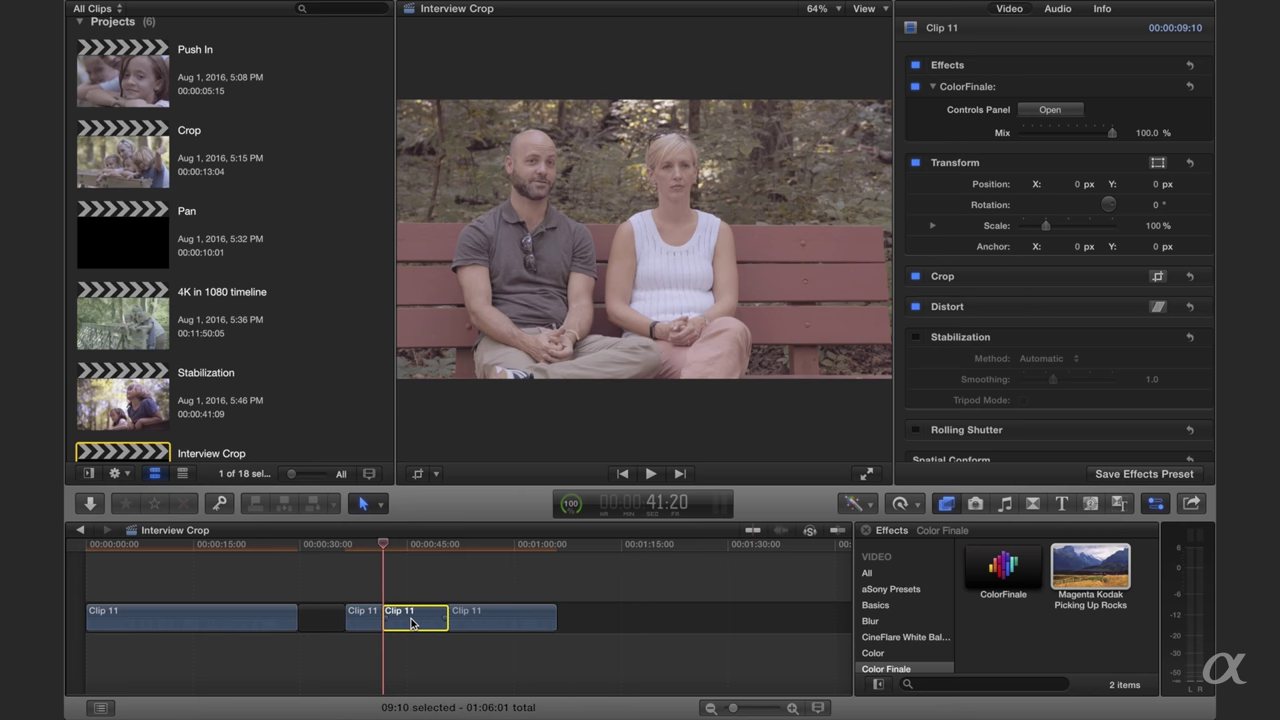
drag(384, 545, 390, 545)
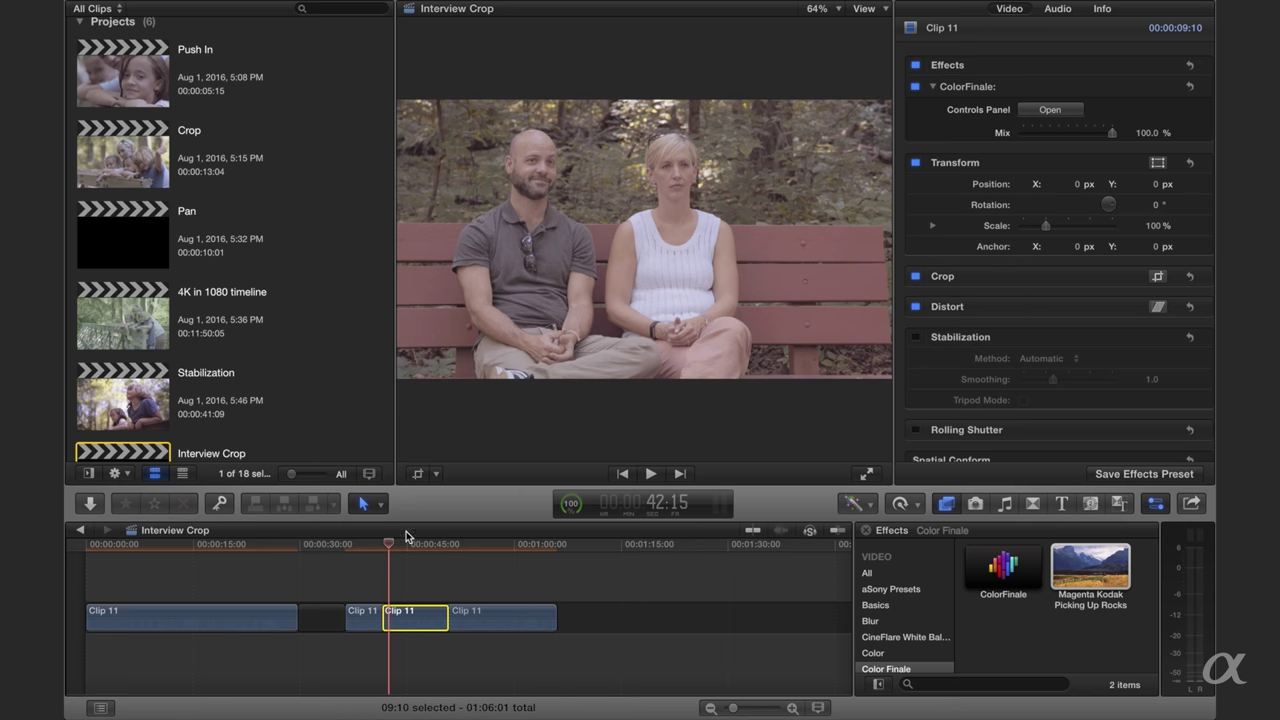
- Crop the 9:10 middle piece tighter so it frames the couple's upper bodies
click(419, 474)
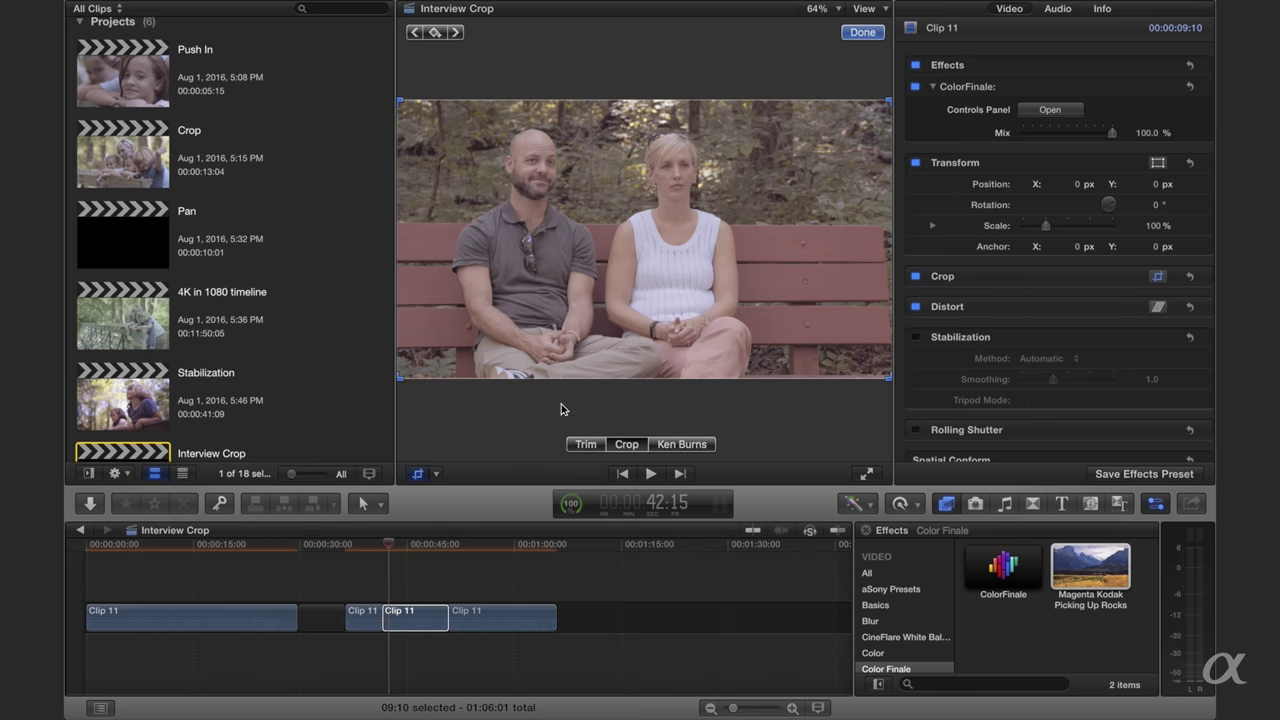
drag(401, 384, 446, 380)
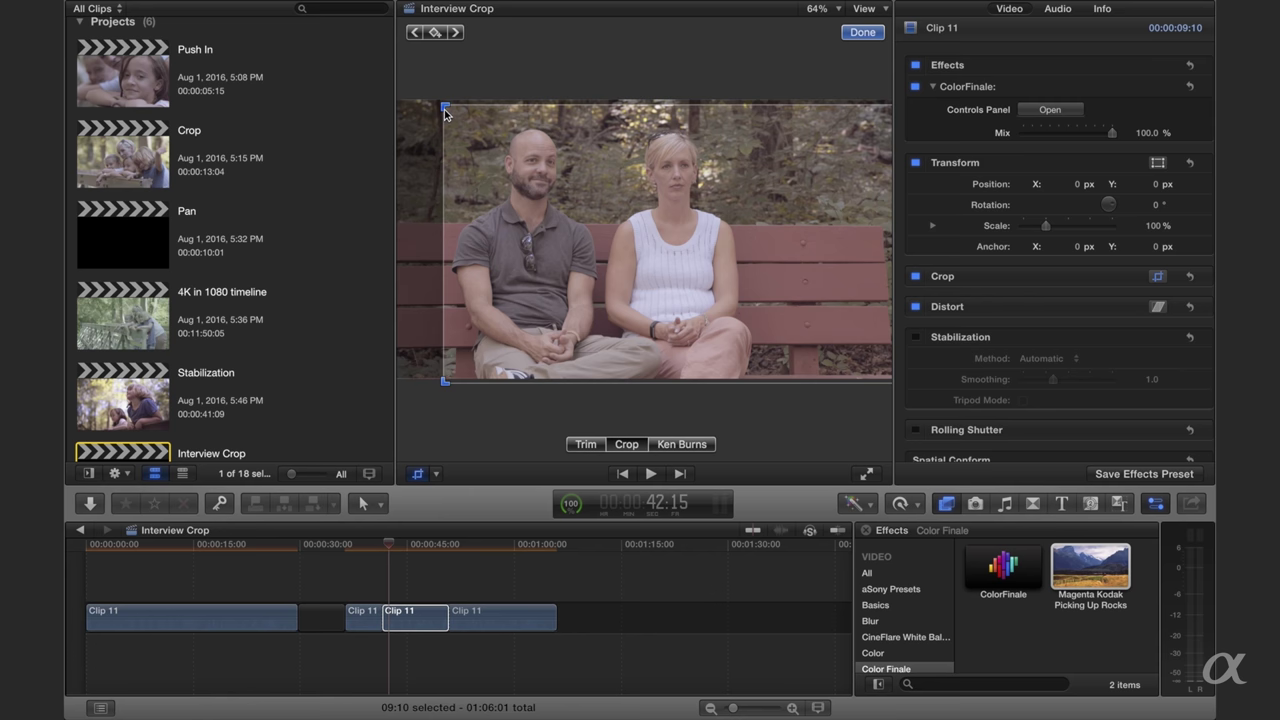
drag(445, 106, 634, 247)
drag(718, 282, 528, 180)
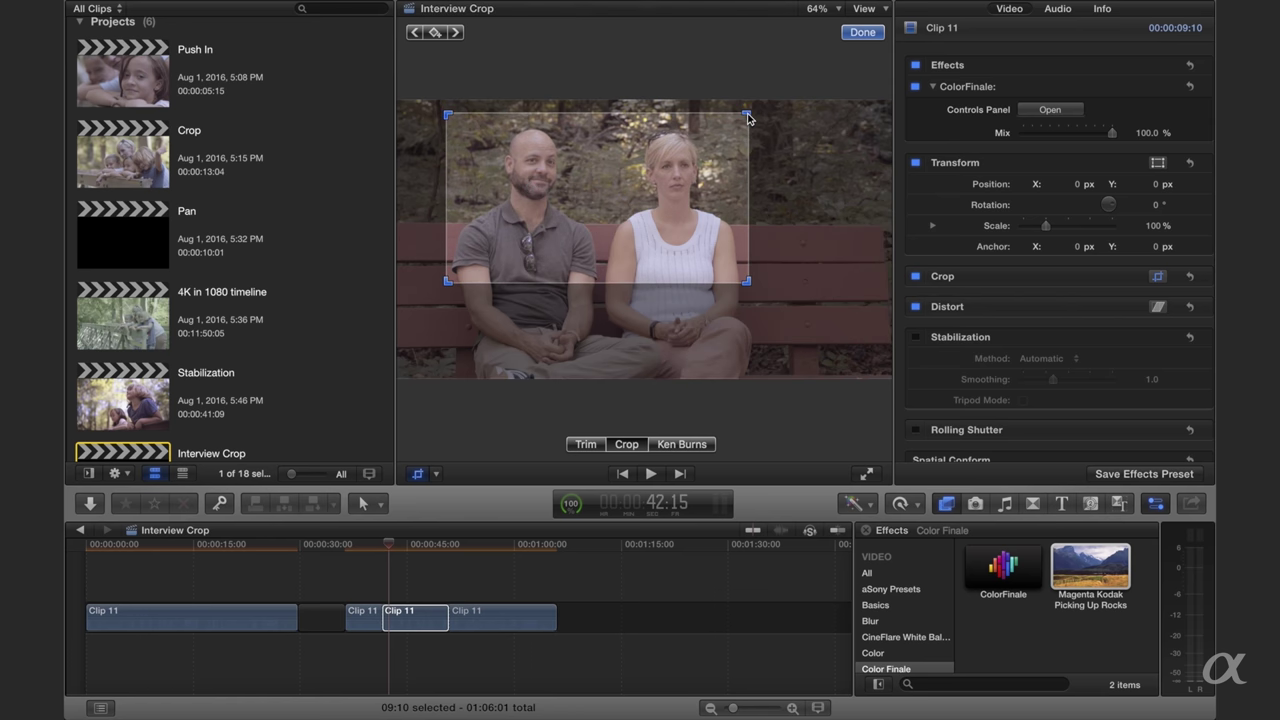
drag(748, 118, 727, 162)
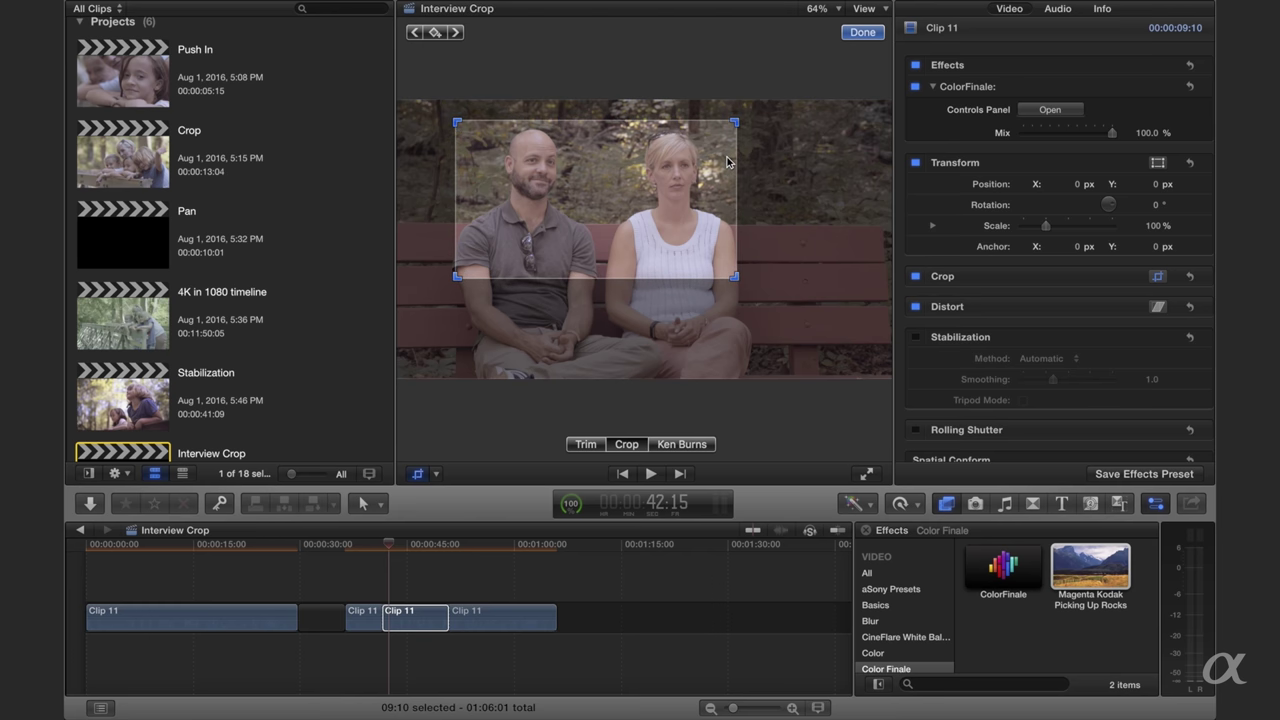
click(862, 33)
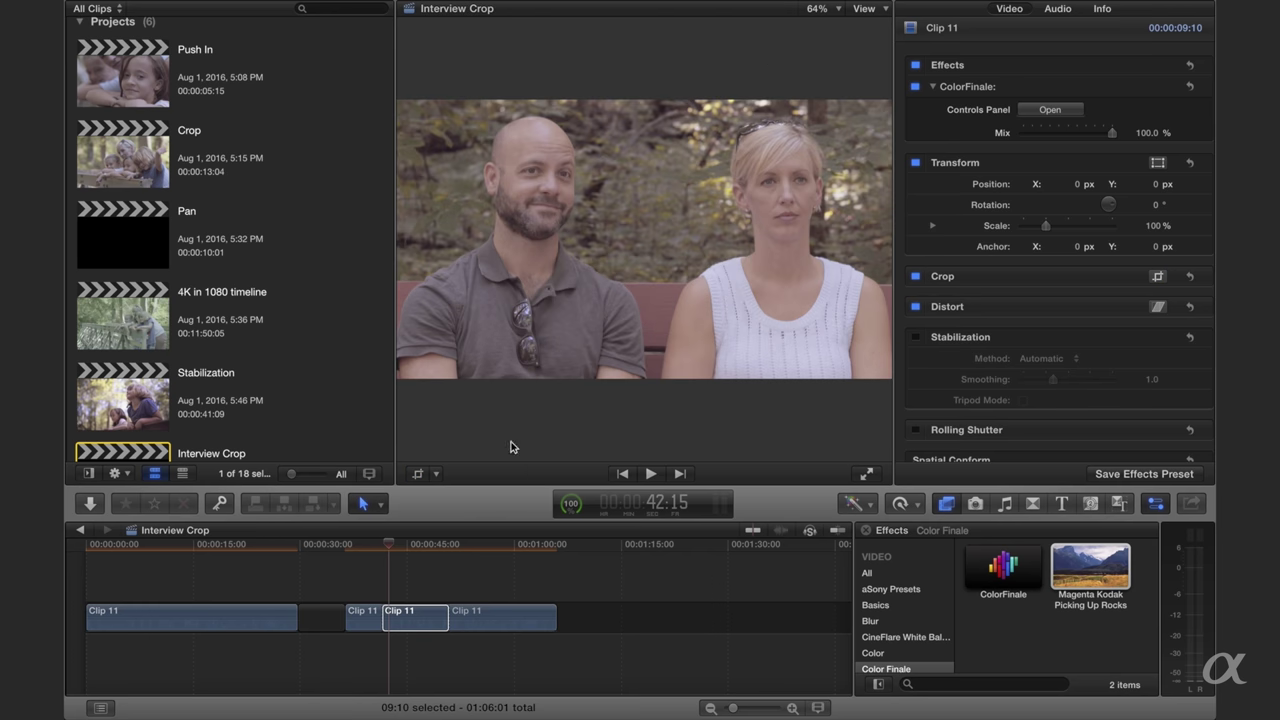
- Move the playhead back before the cropped section of Clip 11
drag(388, 546, 350, 548)
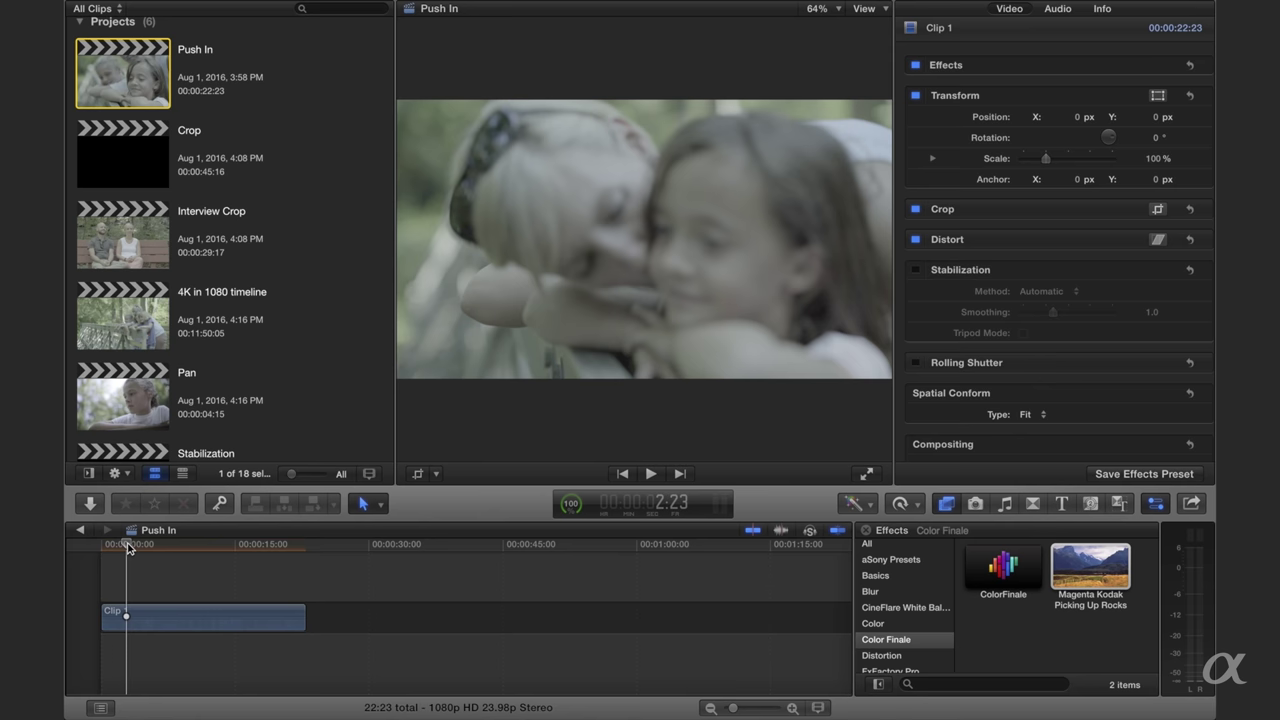
- Preview Clip 1 in the Push In project and blade it at 7:02
mouse_move(126, 547)
mouse_down()
mouse_move(103, 545)
mouse_move(271, 543)
mouse_move(110, 538)
mouse_up()
key(space)
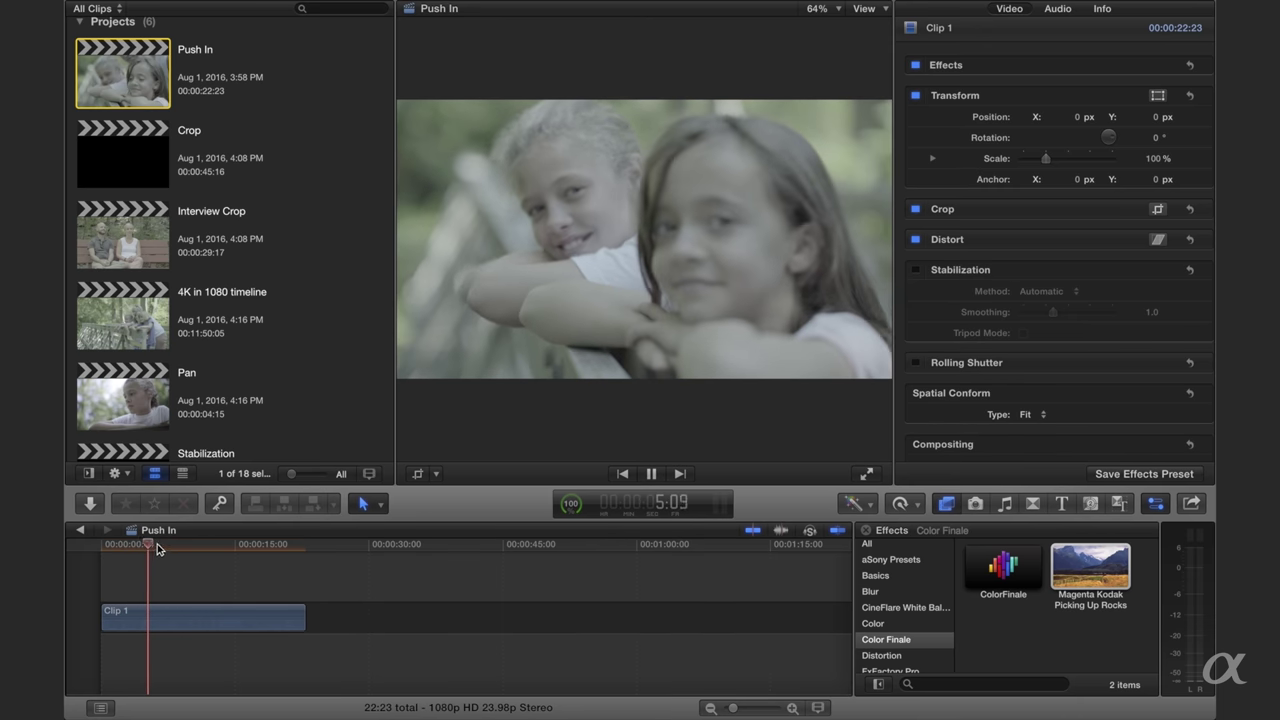
key(space)
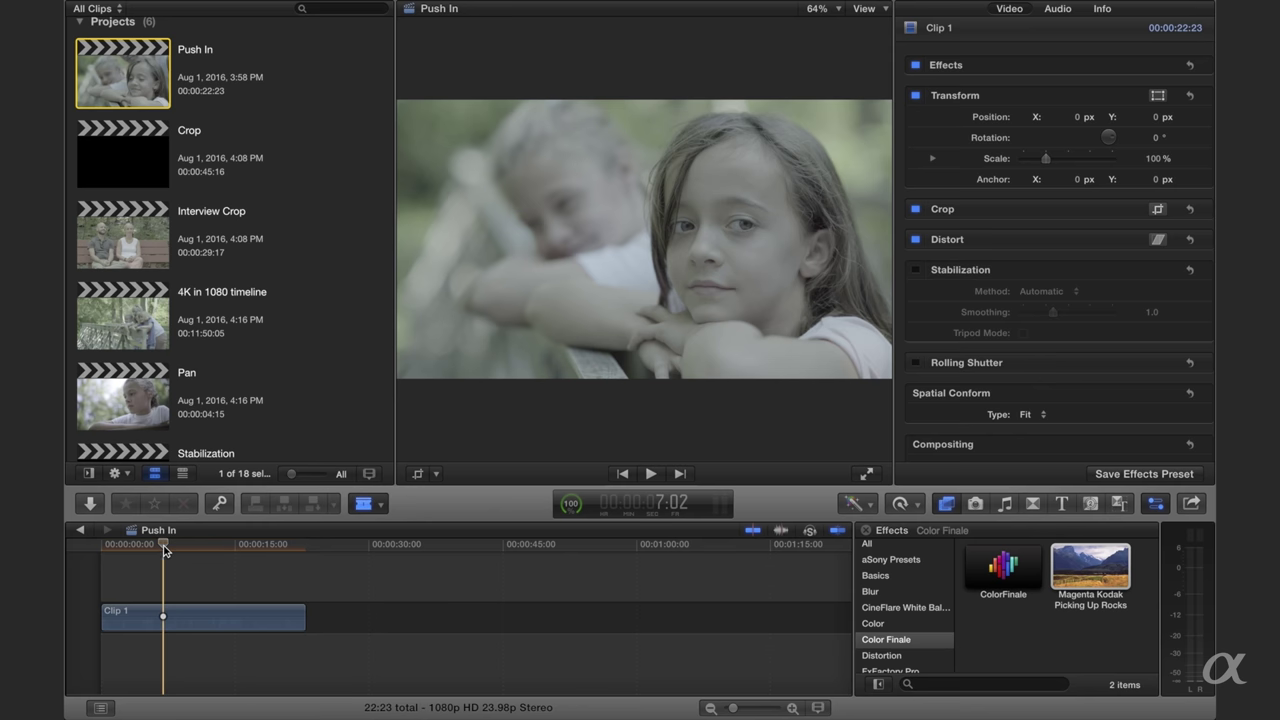
click(166, 611)
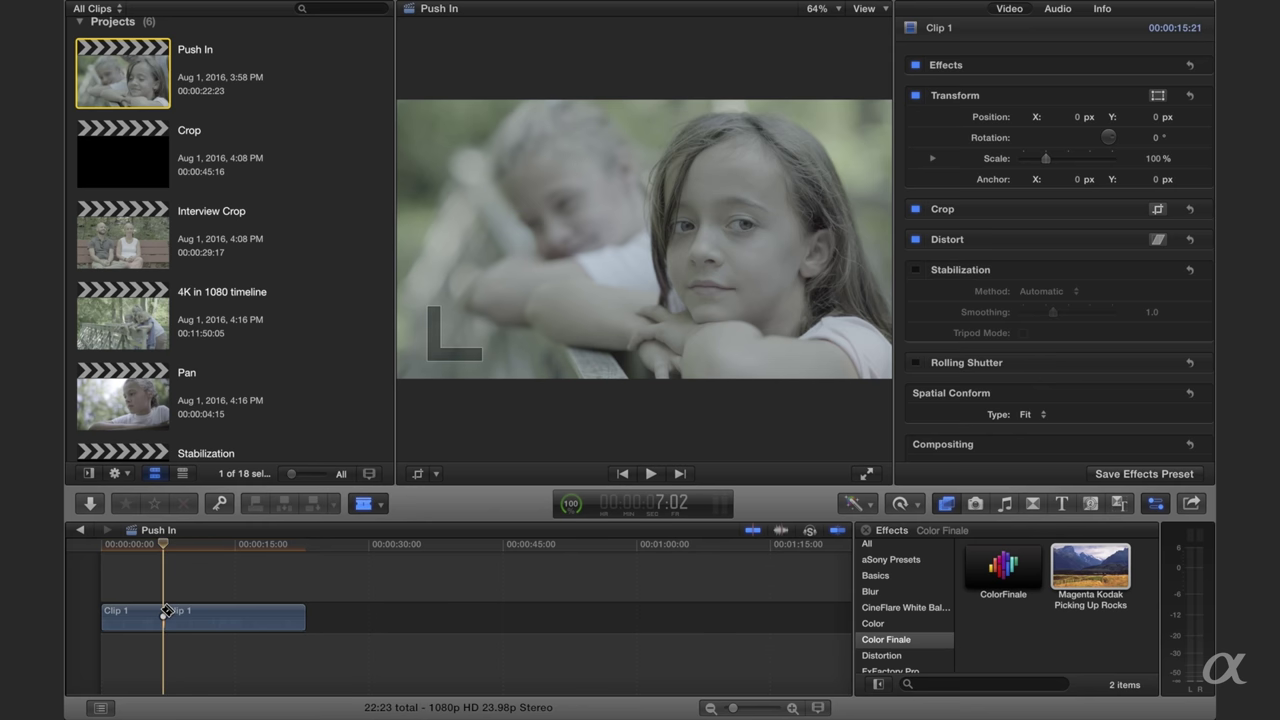
- Blade Clip 1 again at 12:17 and return to the 5:15 middle piece
key(space)
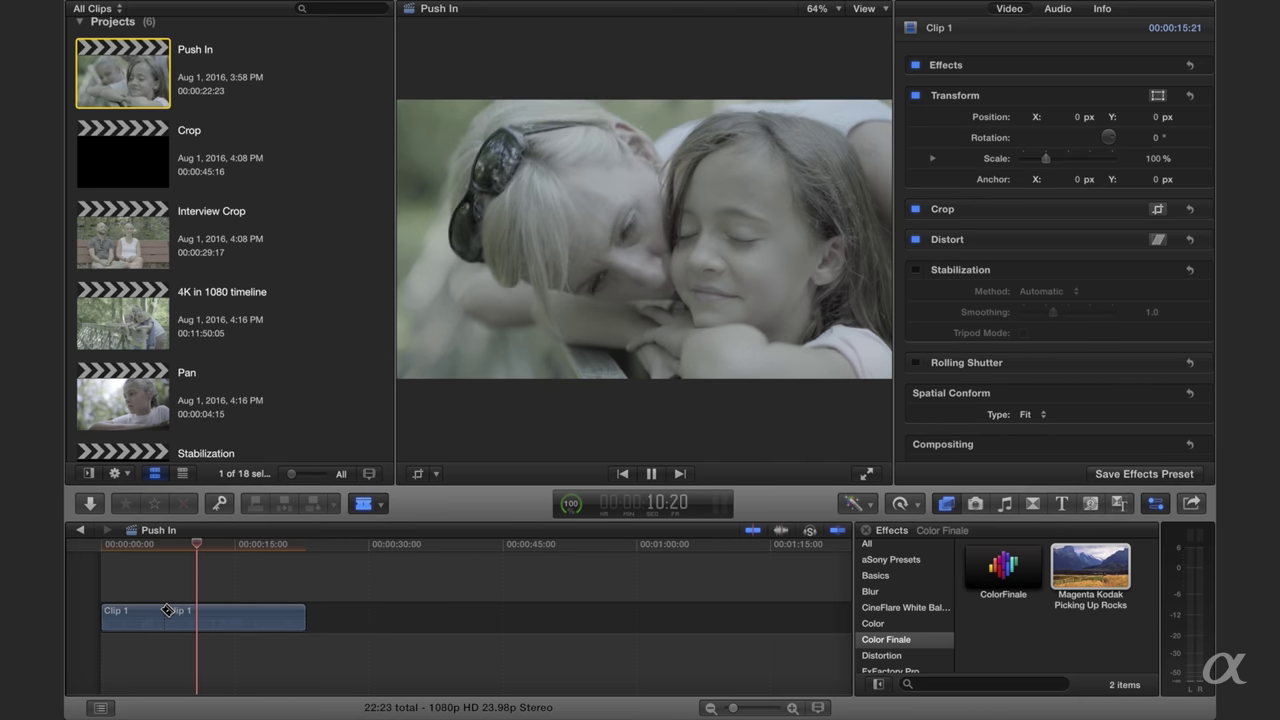
key(space)
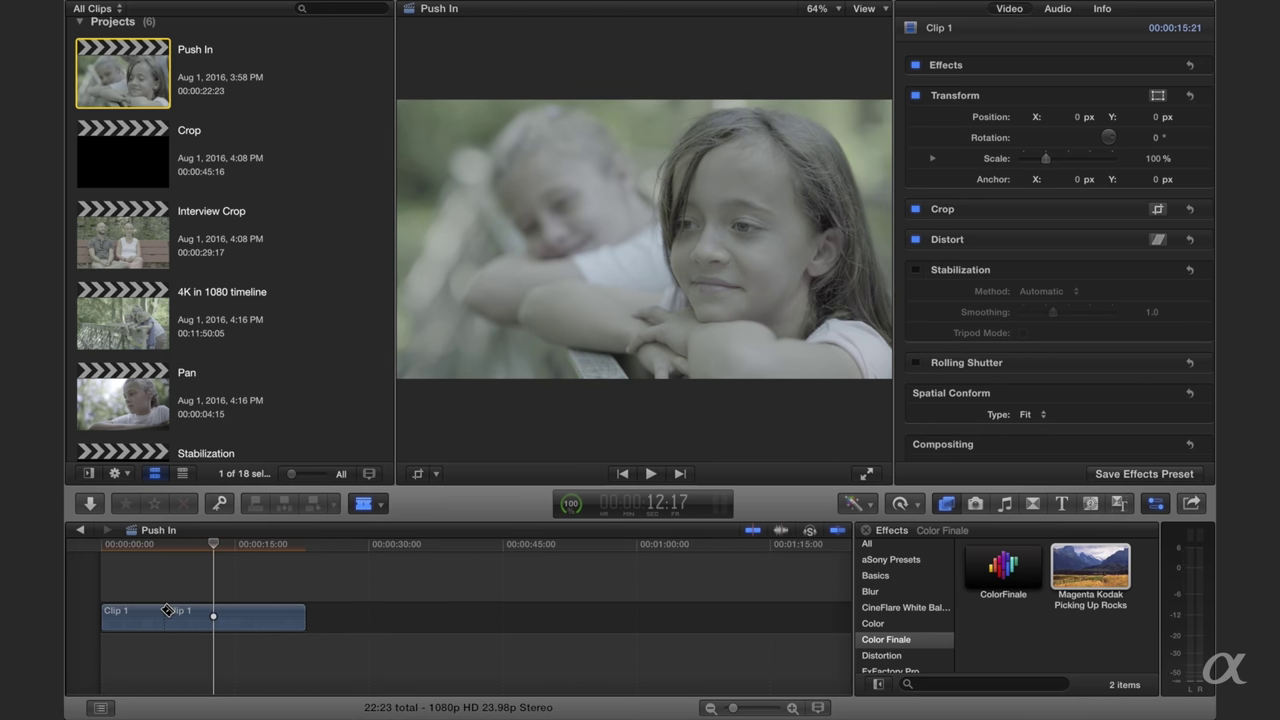
key(alt+k)
key(l)
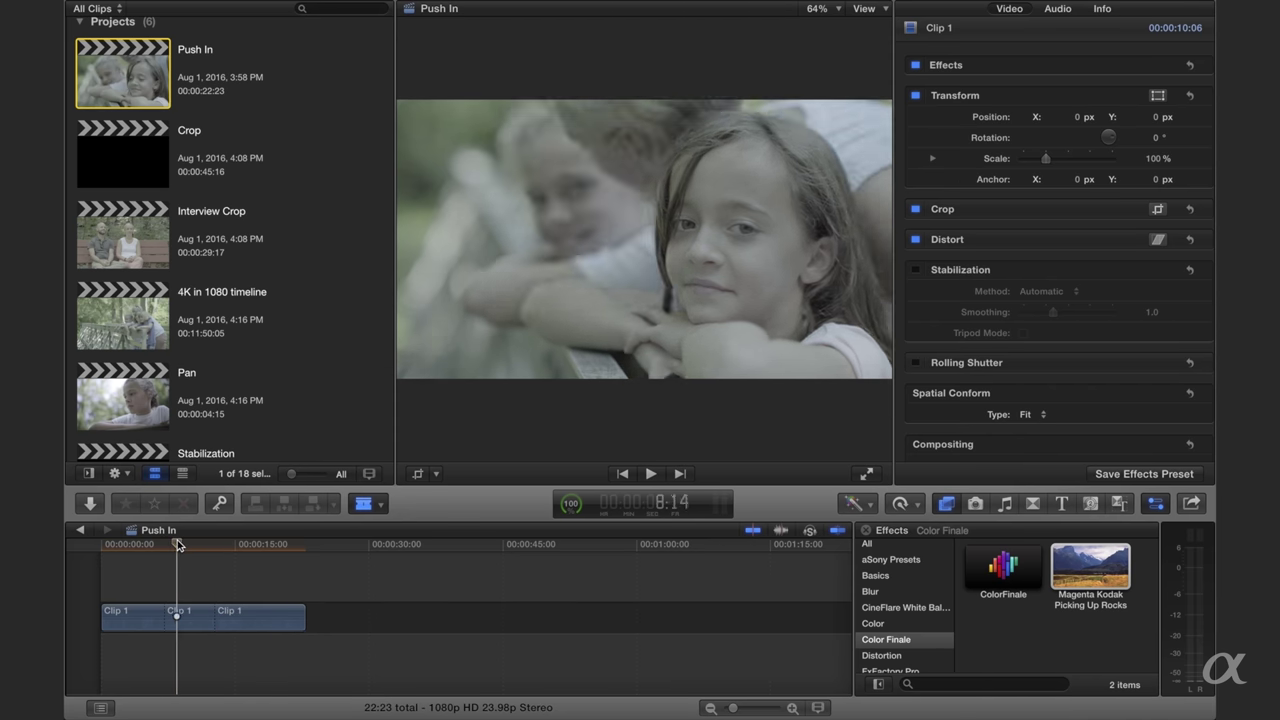
click(177, 545)
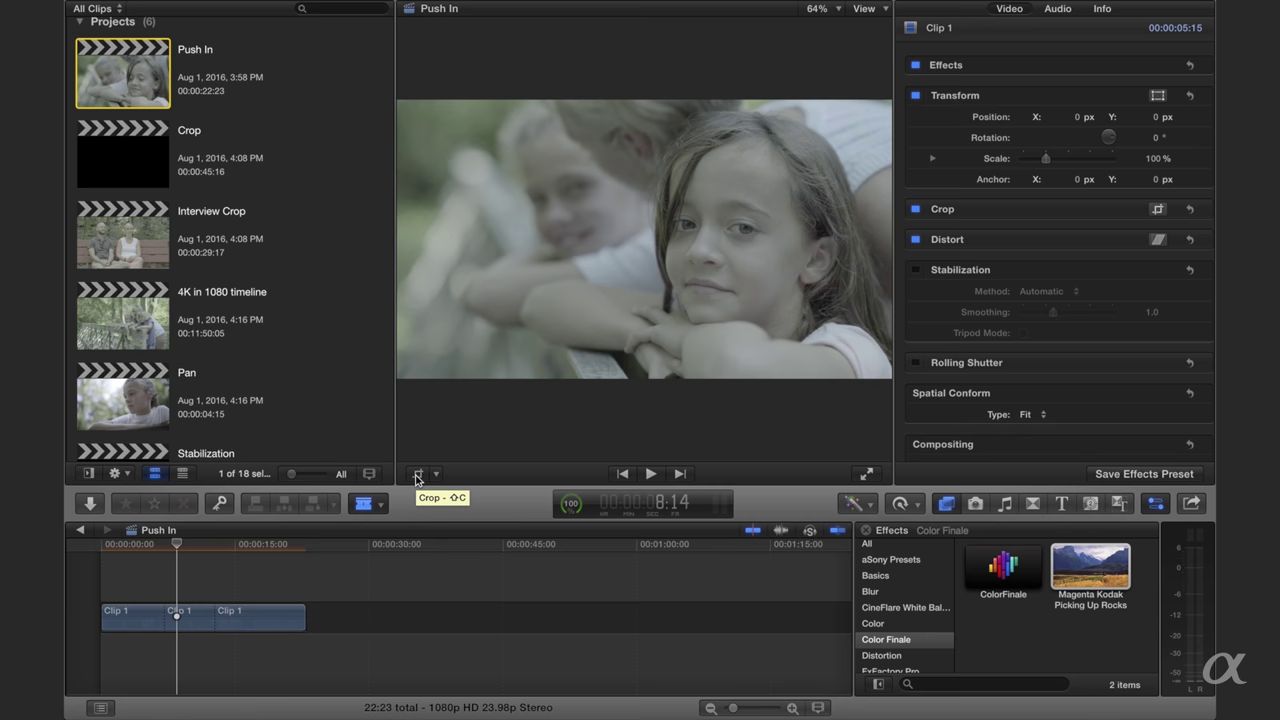
click(417, 474)
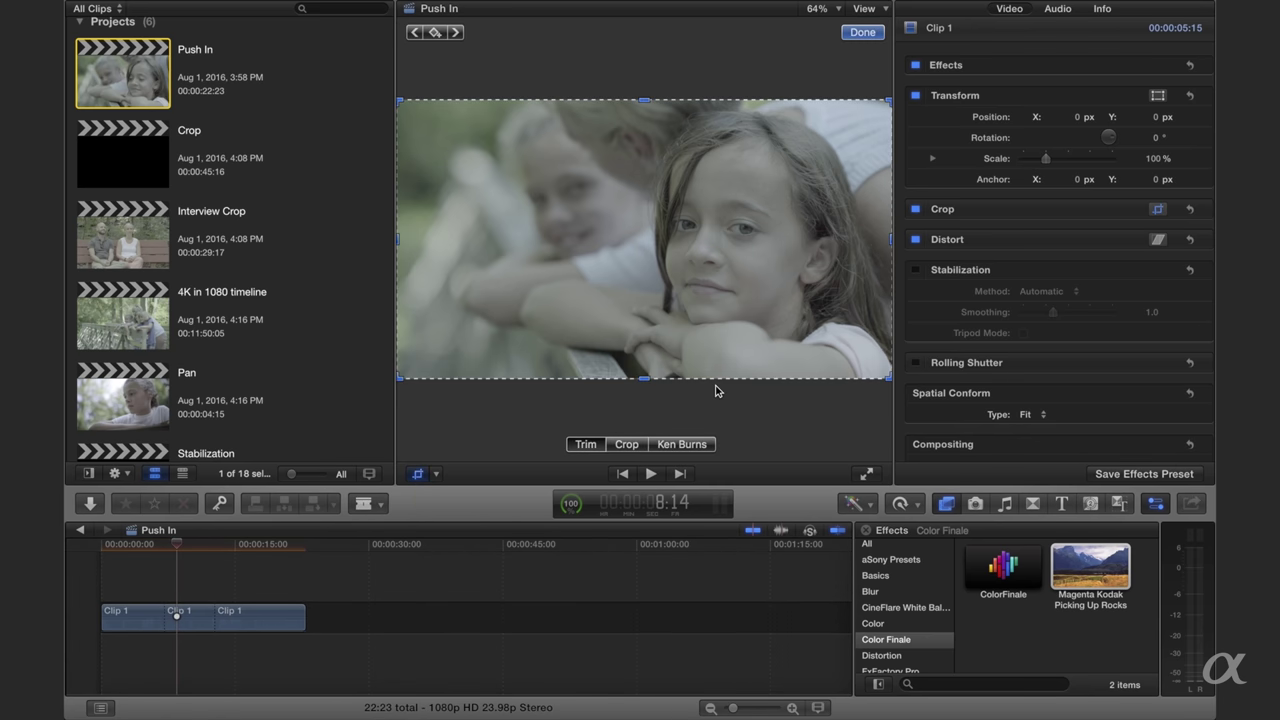
- Set up a Ken Burns move whose red End frame closes in on the girl's face, then preview it
click(688, 445)
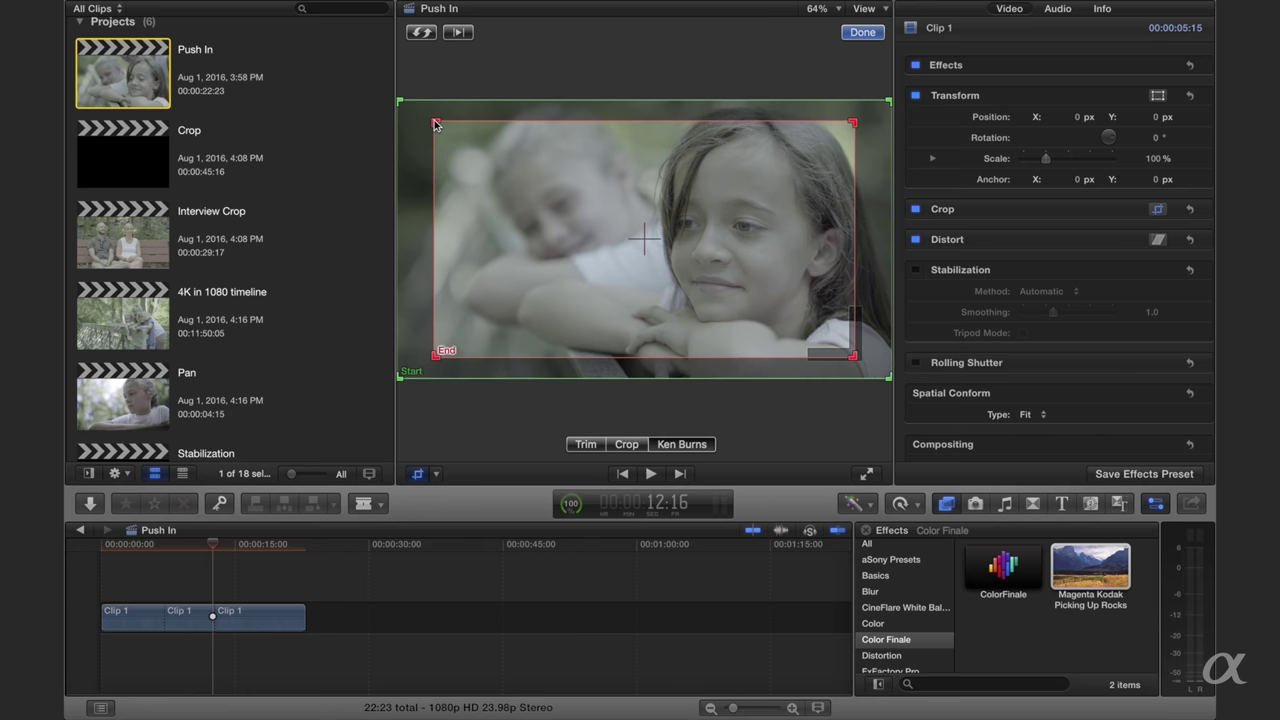
drag(435, 123, 527, 164)
drag(625, 222, 622, 214)
drag(529, 154, 602, 246)
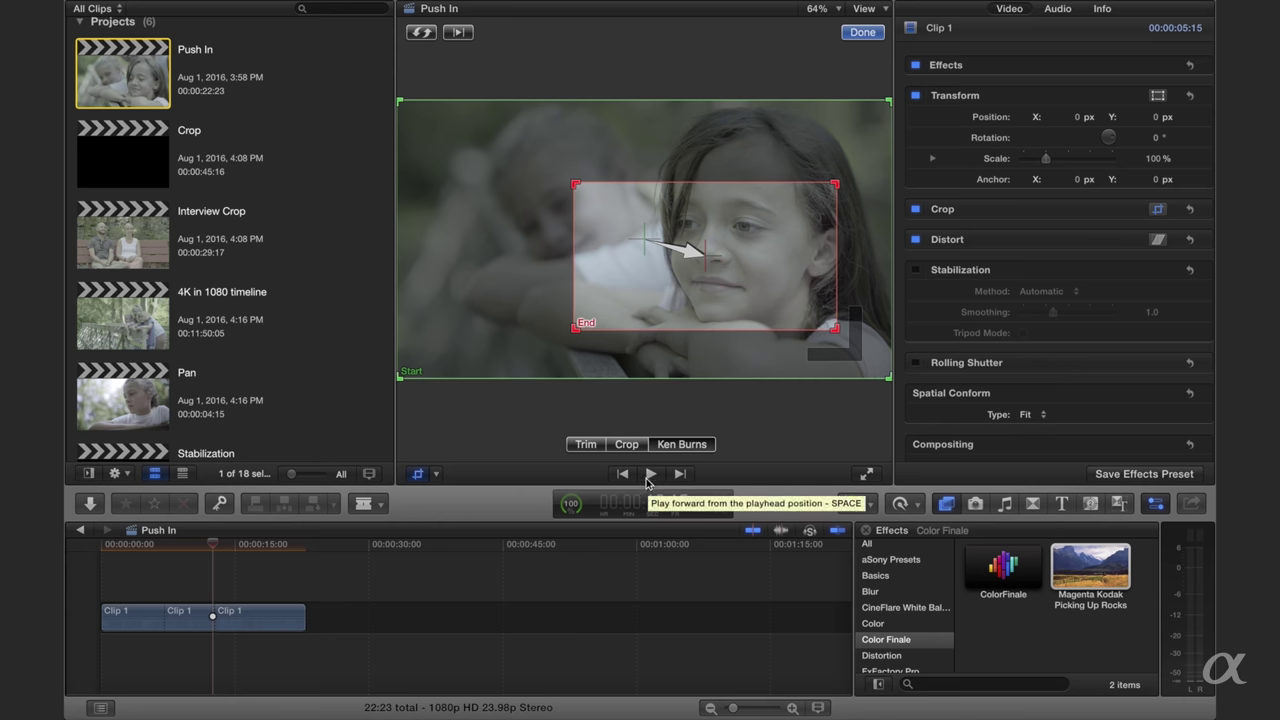
click(457, 33)
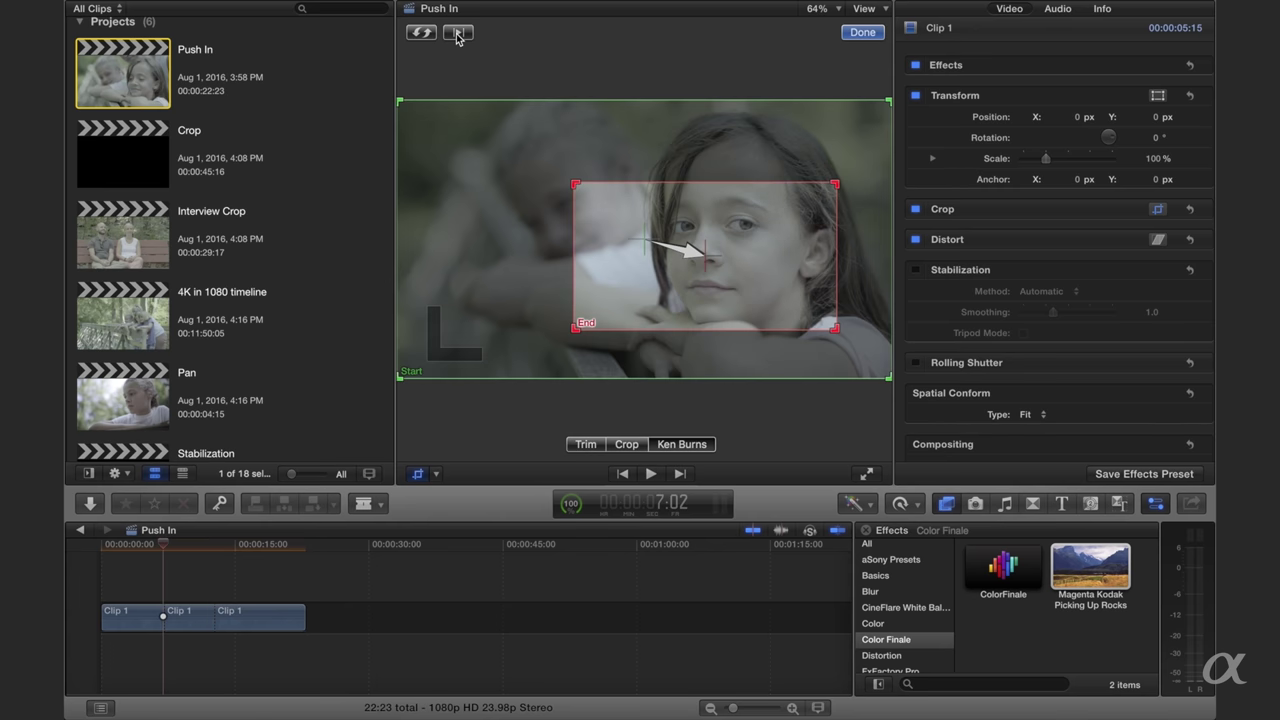
- Delete the first and third Clip 1 pieces, keeping the 05:15 Ken Burns piece, and confirm the move with Done
click(182, 622)
click(257, 622)
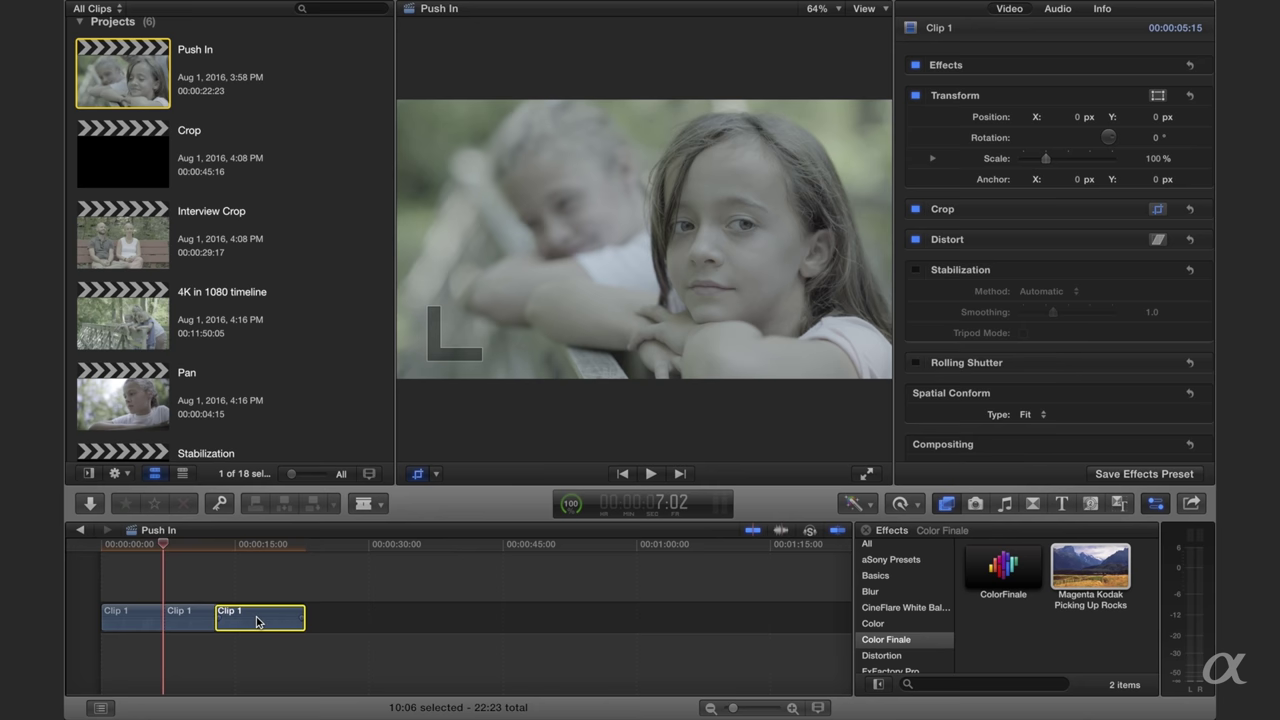
key(Delete)
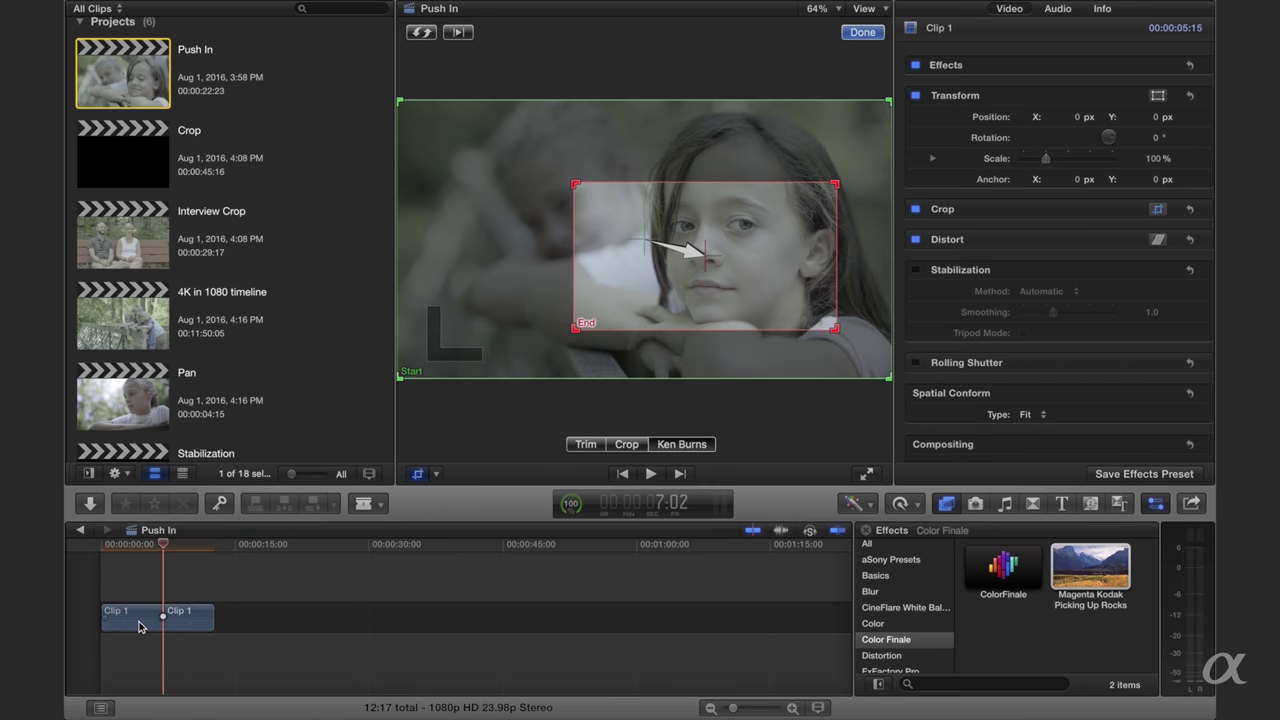
click(139, 627)
key(Delete)
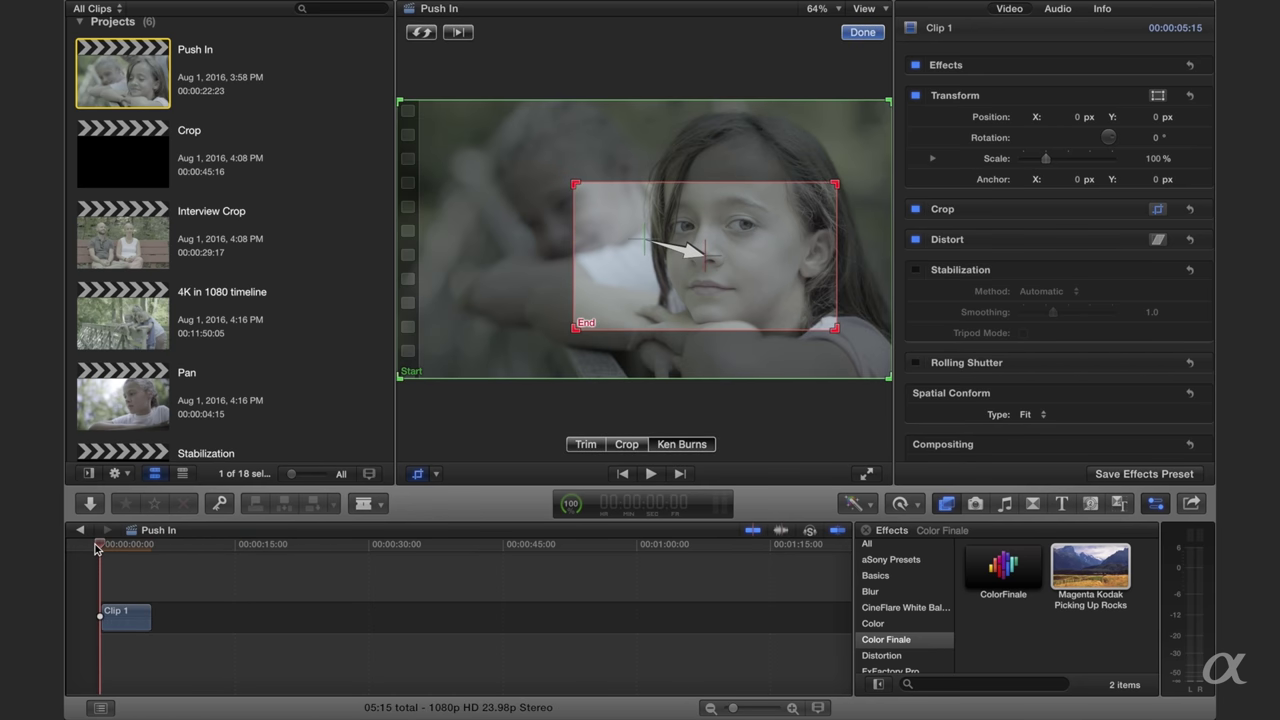
click(862, 32)
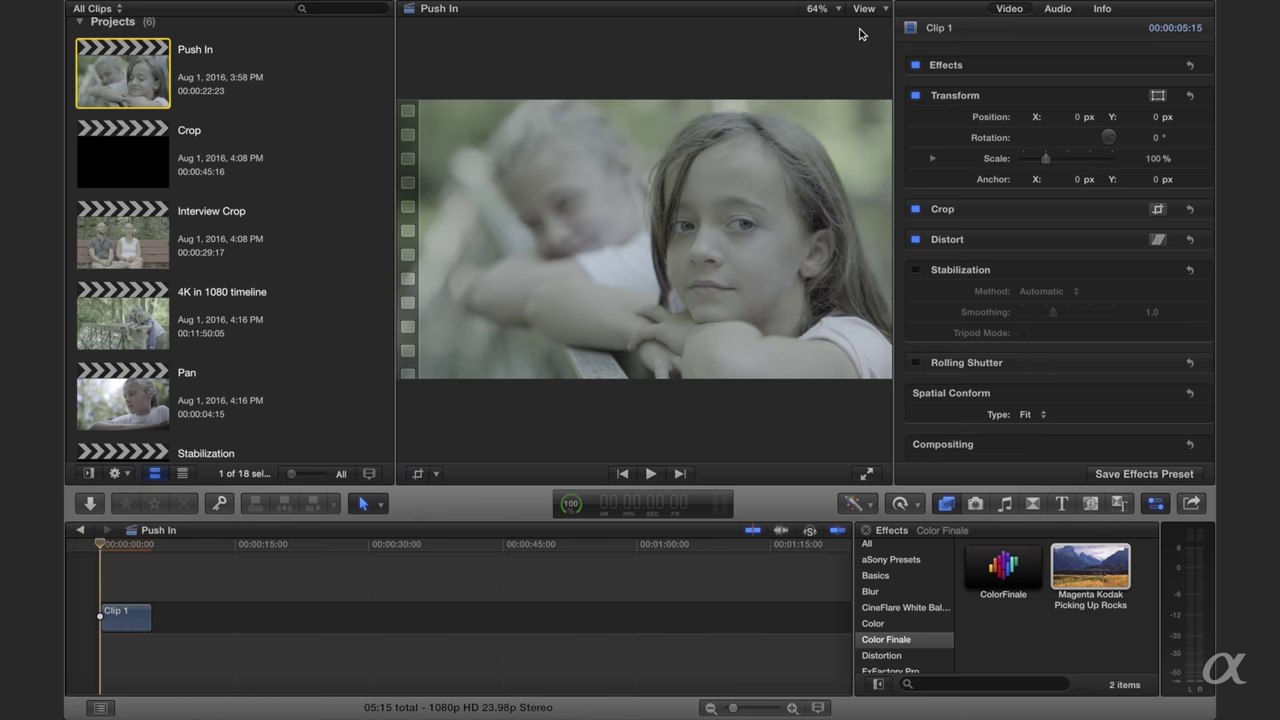
key(space)
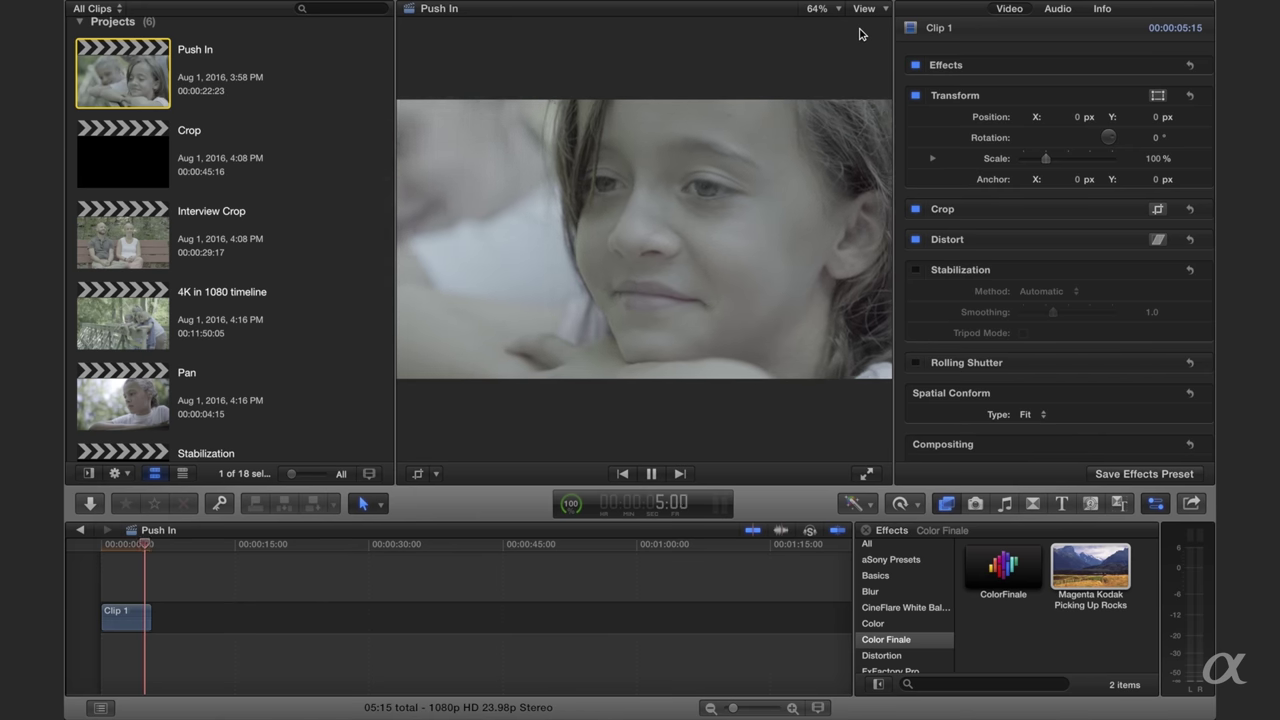
key(space)
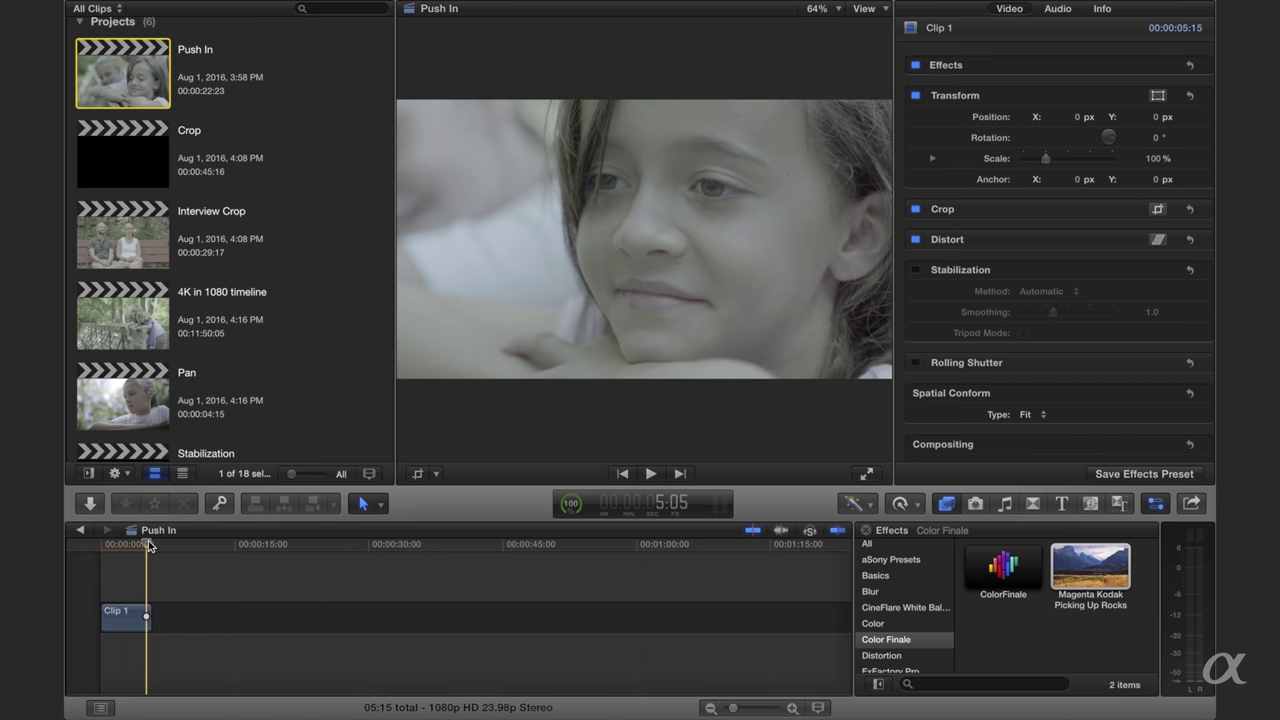
click(108, 545)
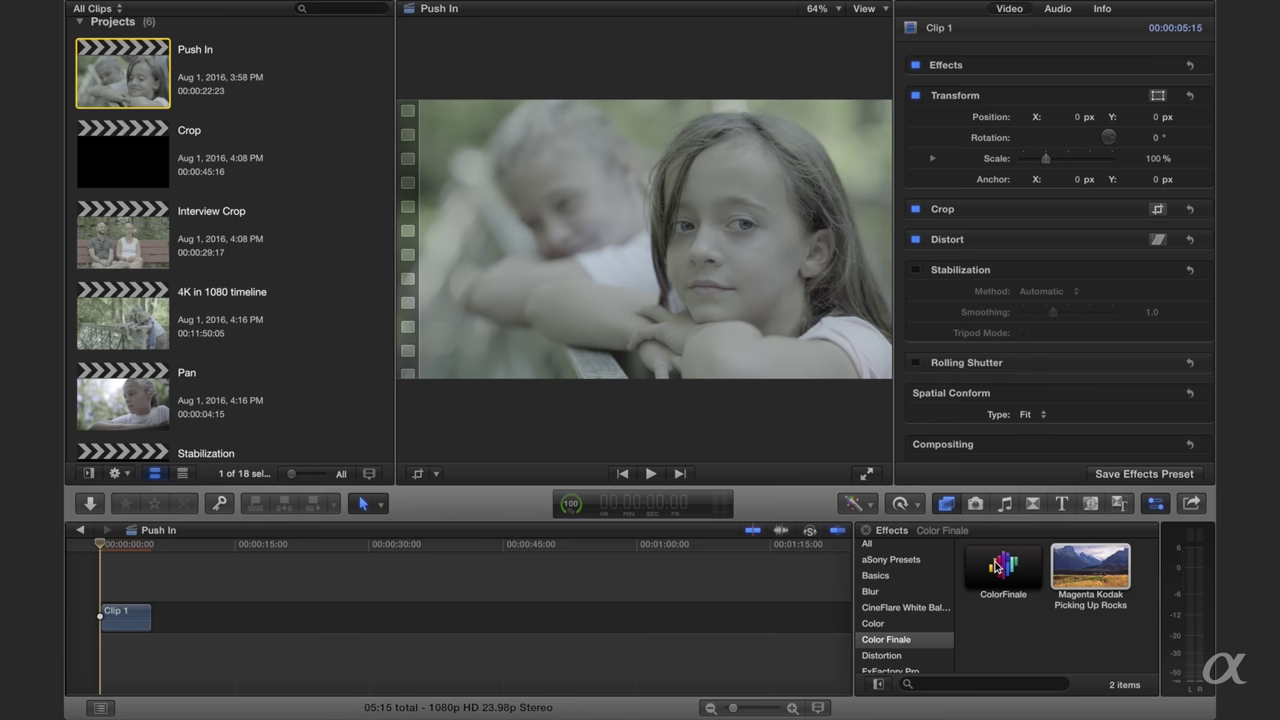
click(125, 617)
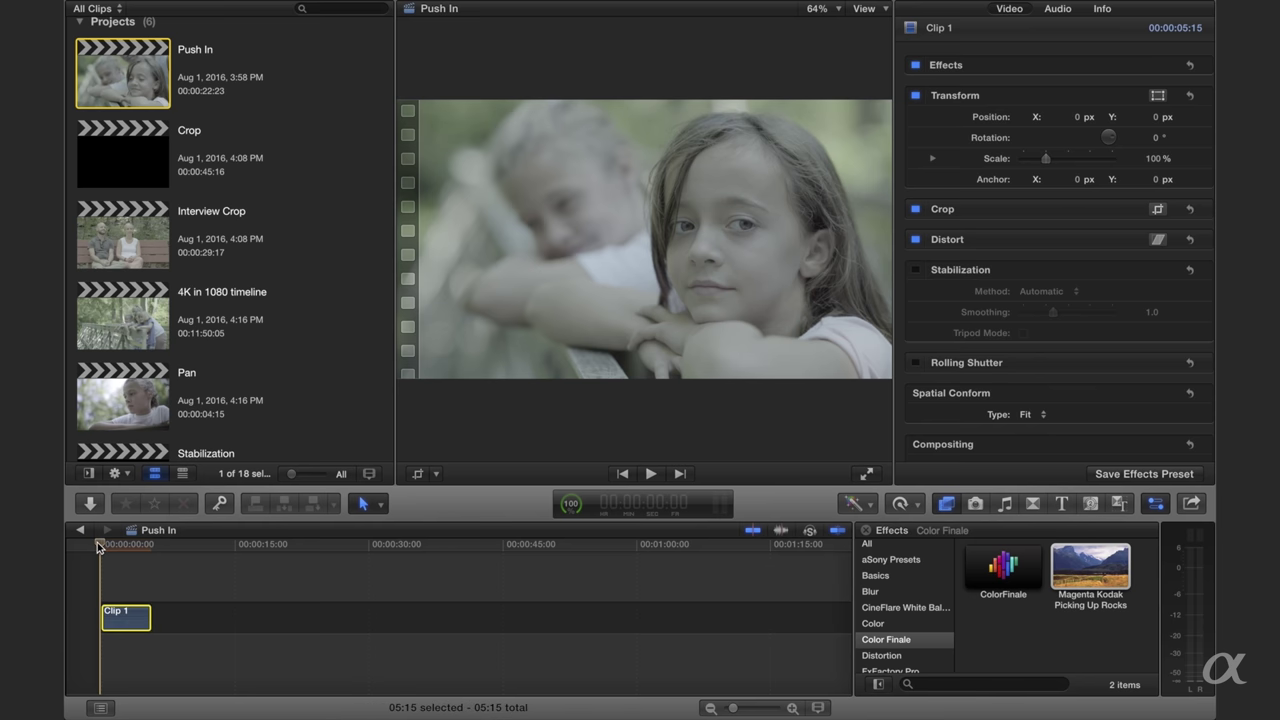
key(space)
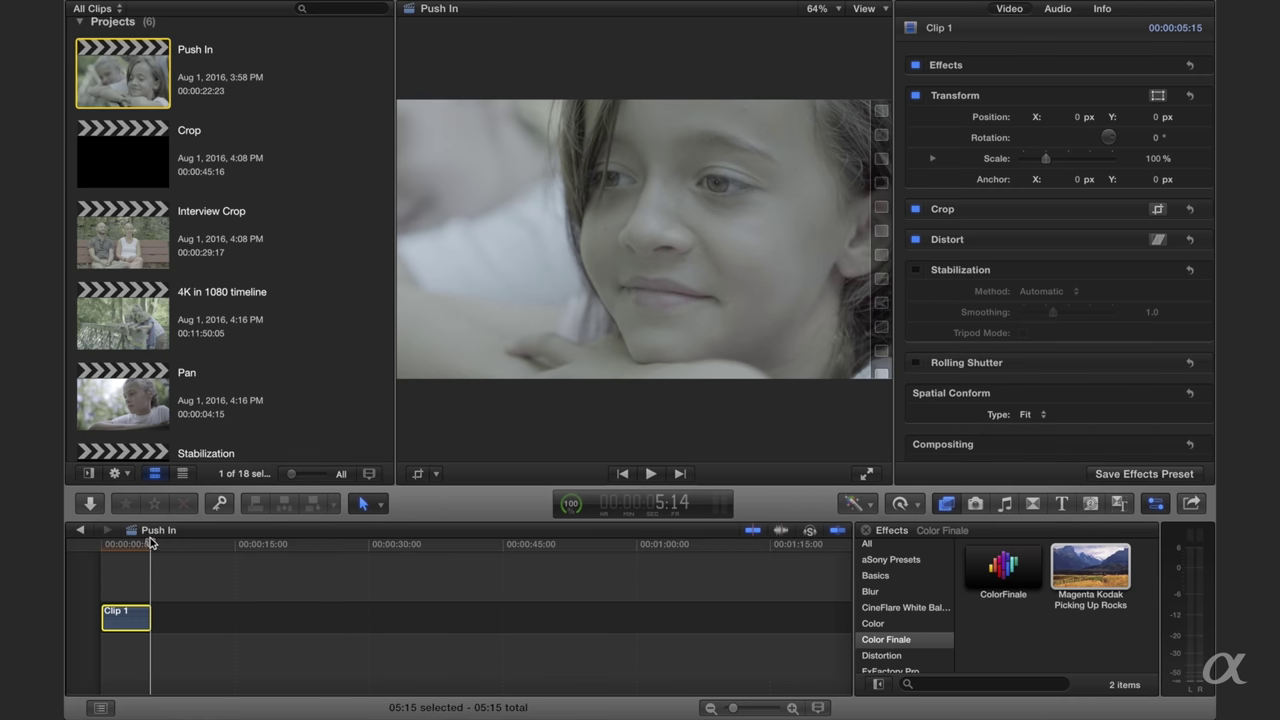
click(124, 545)
drag(124, 545, 112, 545)
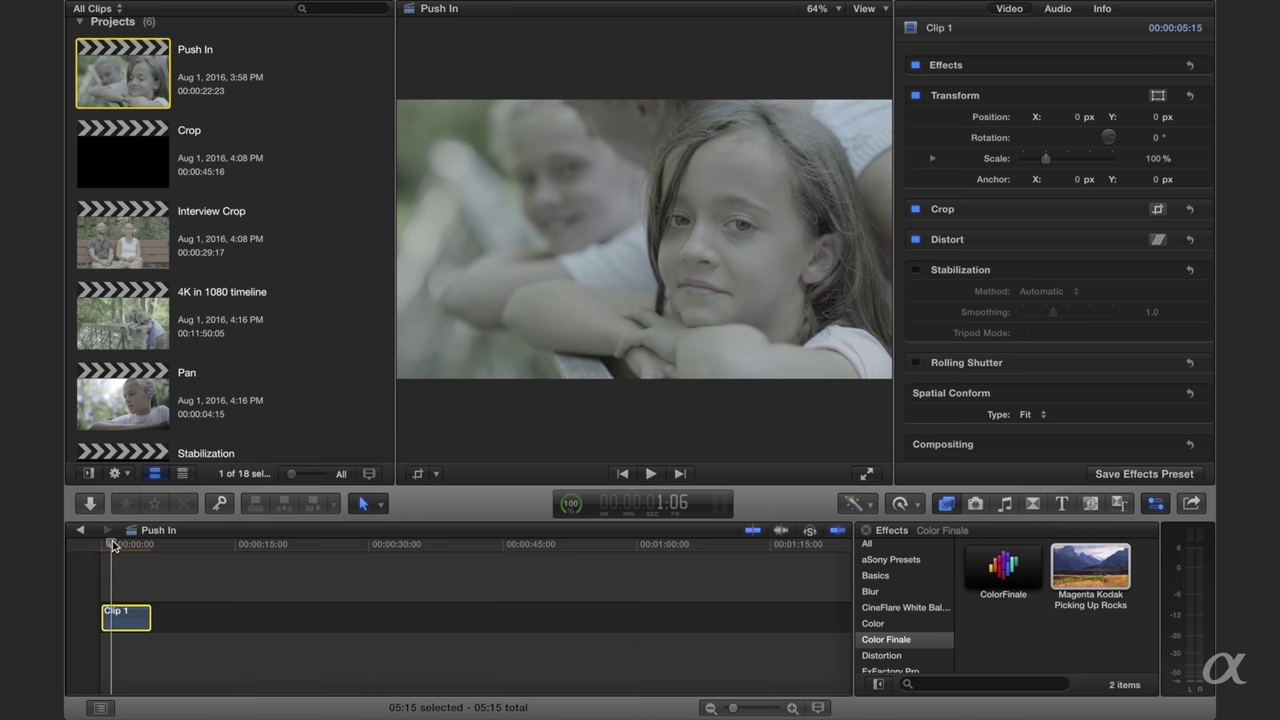
key(Home)
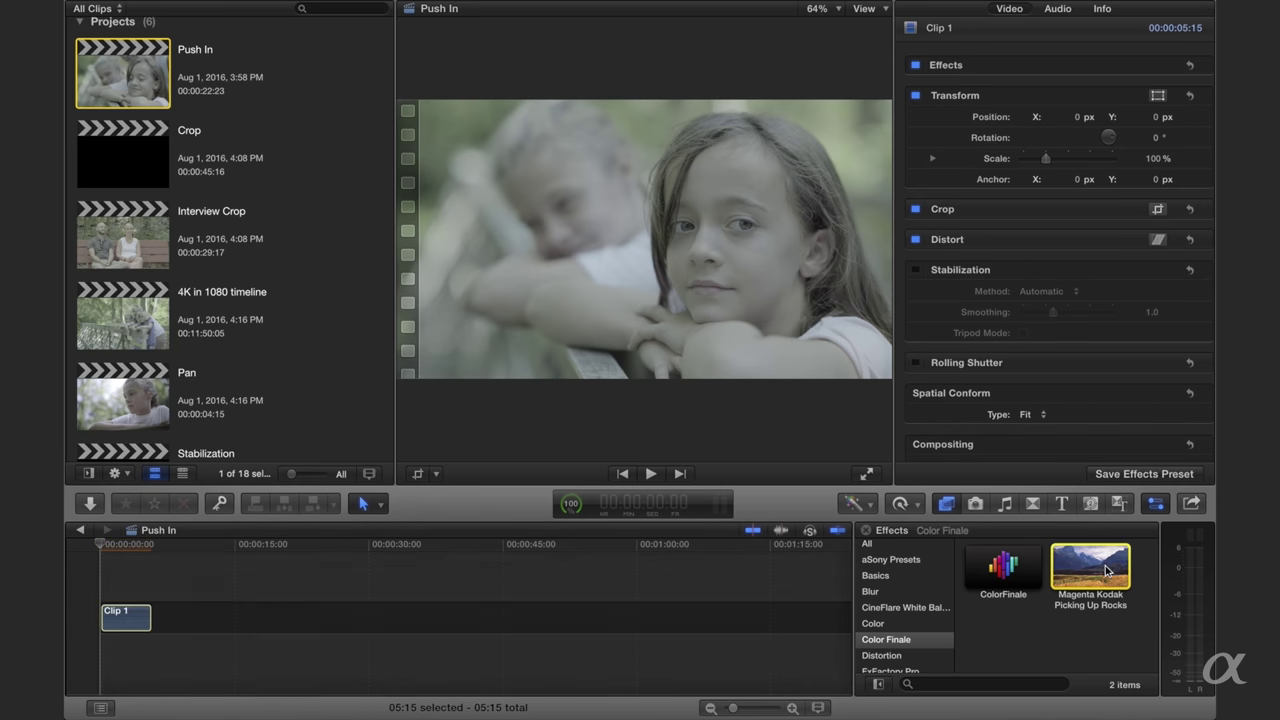
drag(1095, 568, 125, 617)
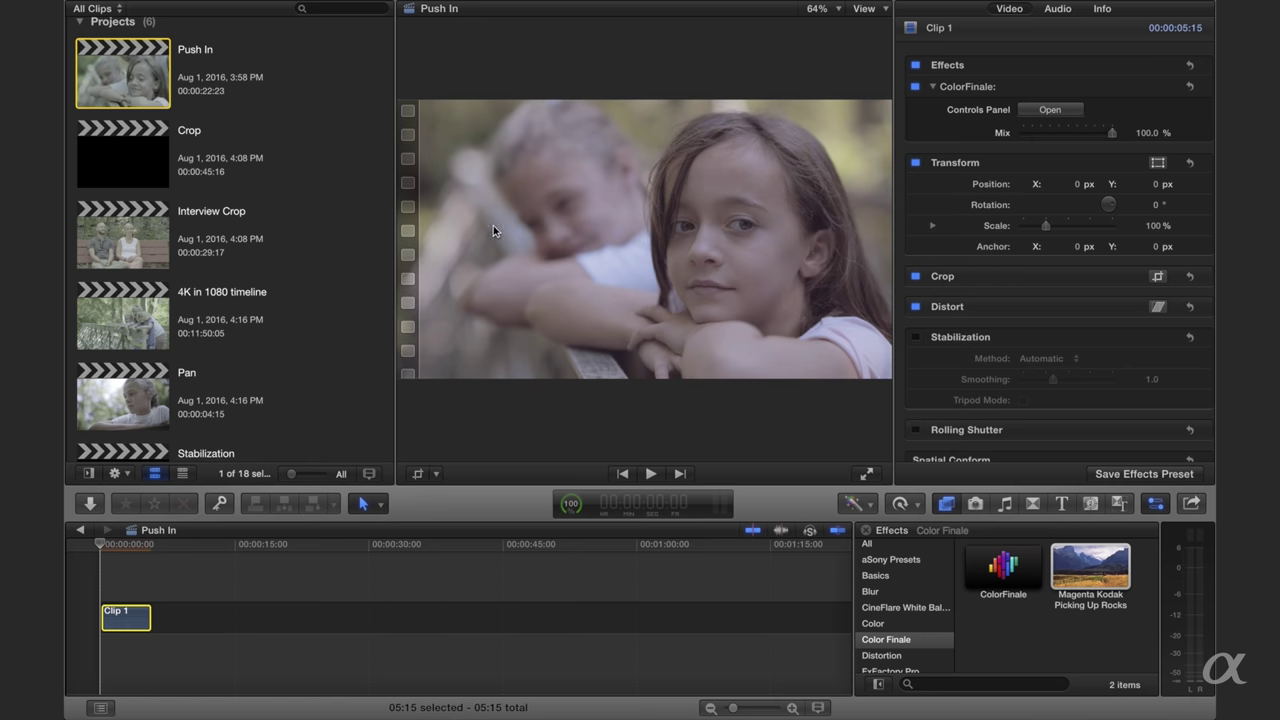
- Open the Color Finale controls and add two Master Curve points, lifting the lower one to brighten the image
click(1050, 108)
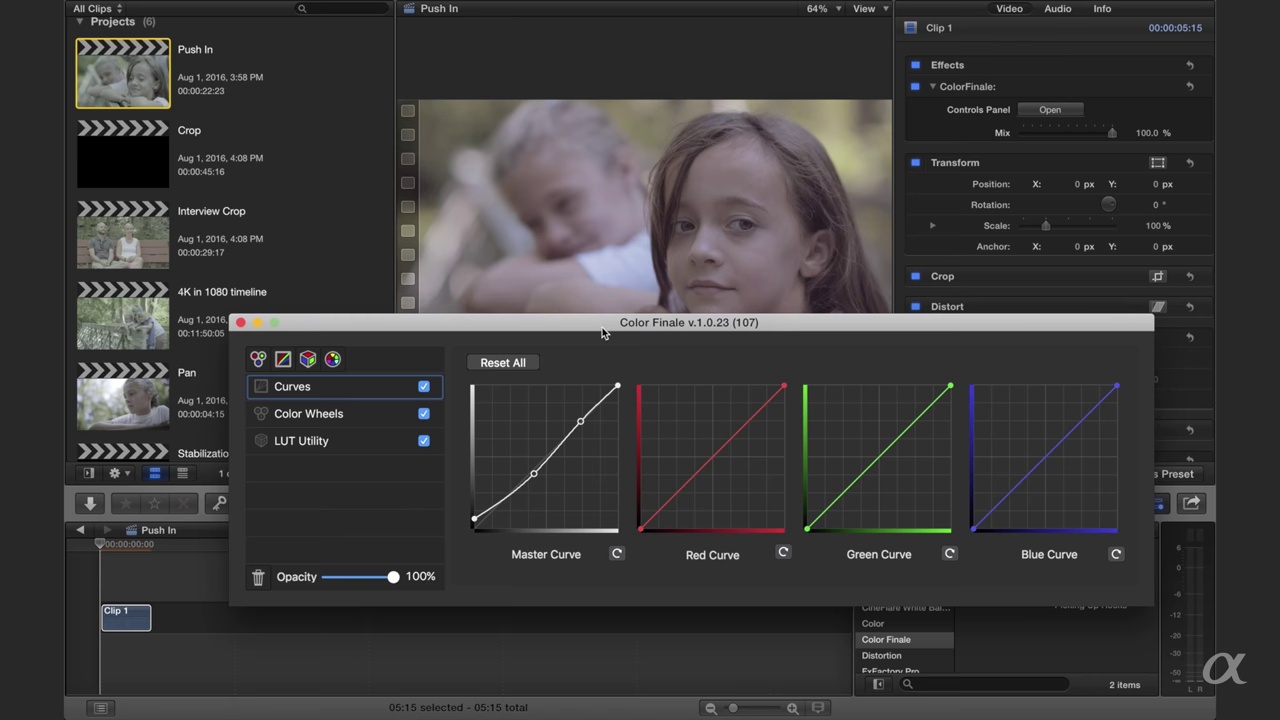
drag(660, 322, 740, 320)
click(612, 469)
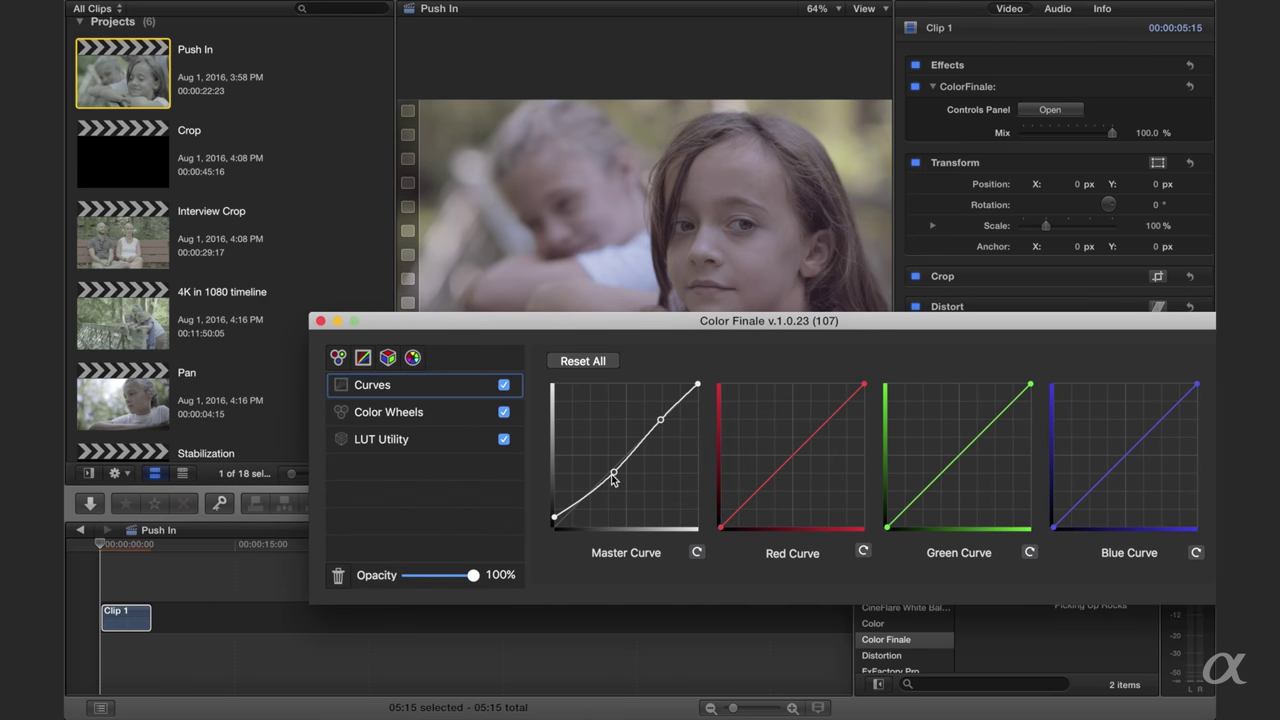
click(659, 421)
drag(659, 421, 657, 419)
drag(613, 475, 614, 476)
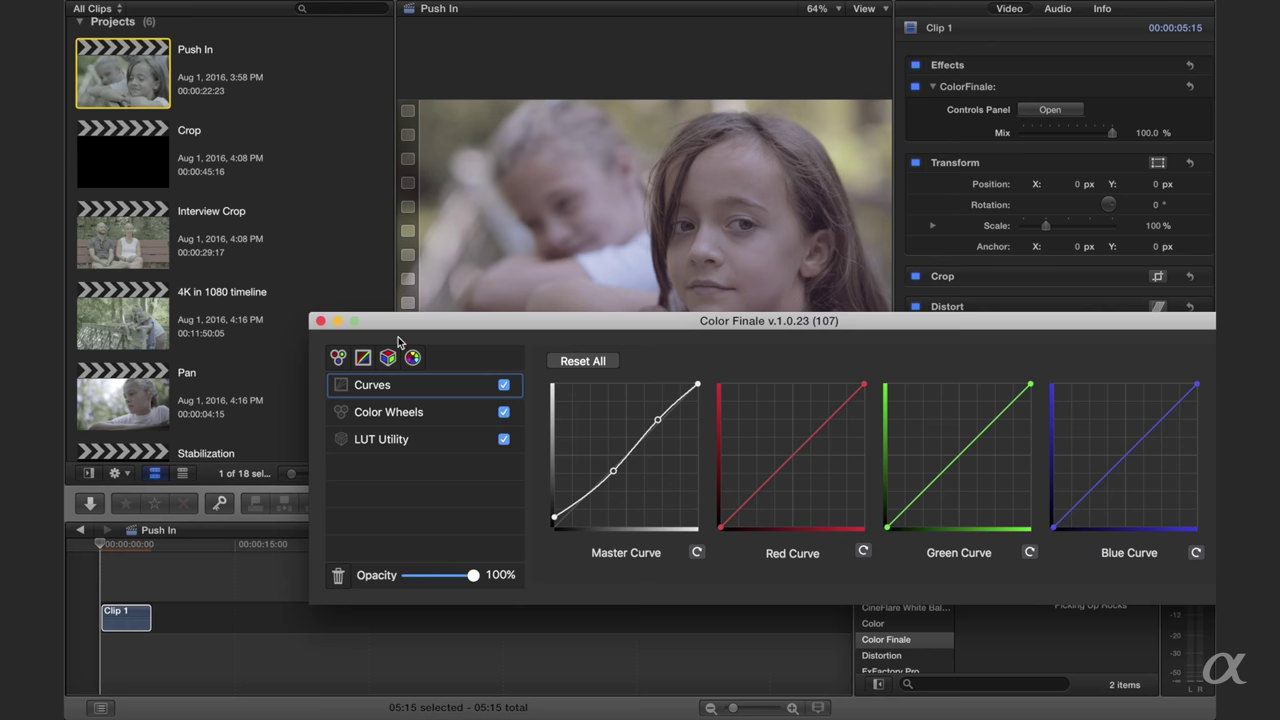
- Add a 6 Vectors layer to the grade and close the Color Finale window
click(382, 418)
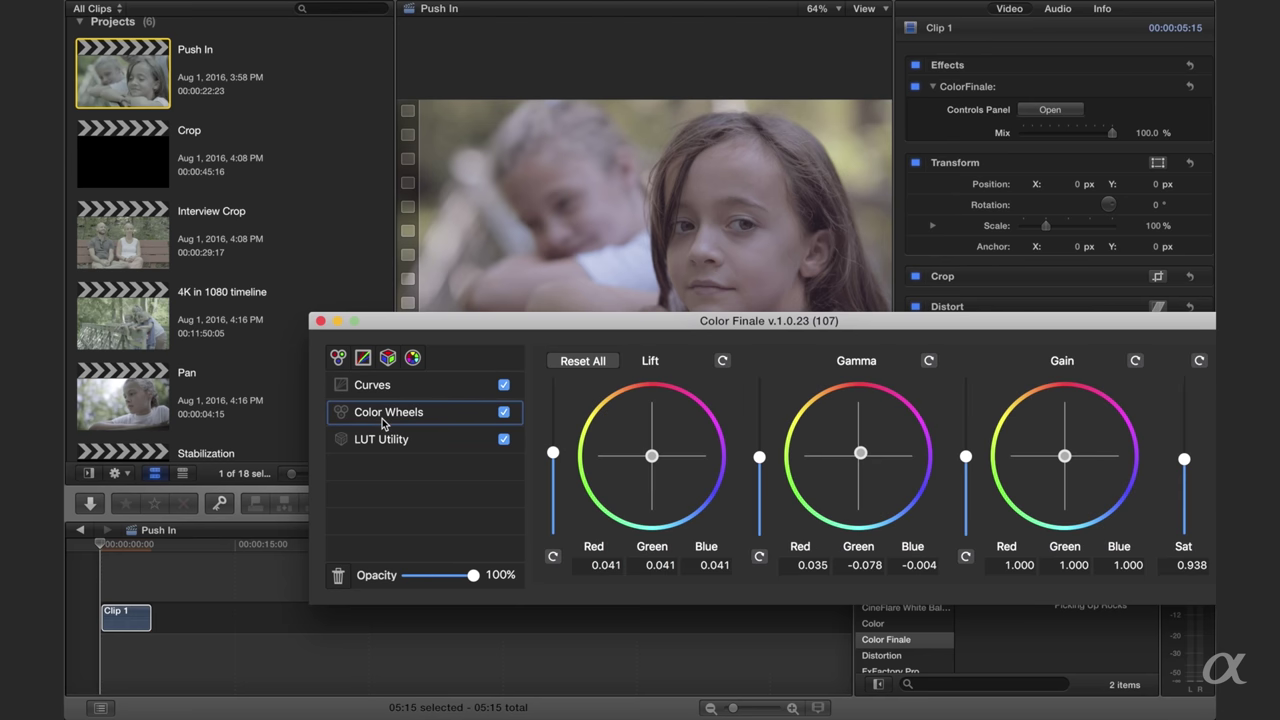
click(384, 386)
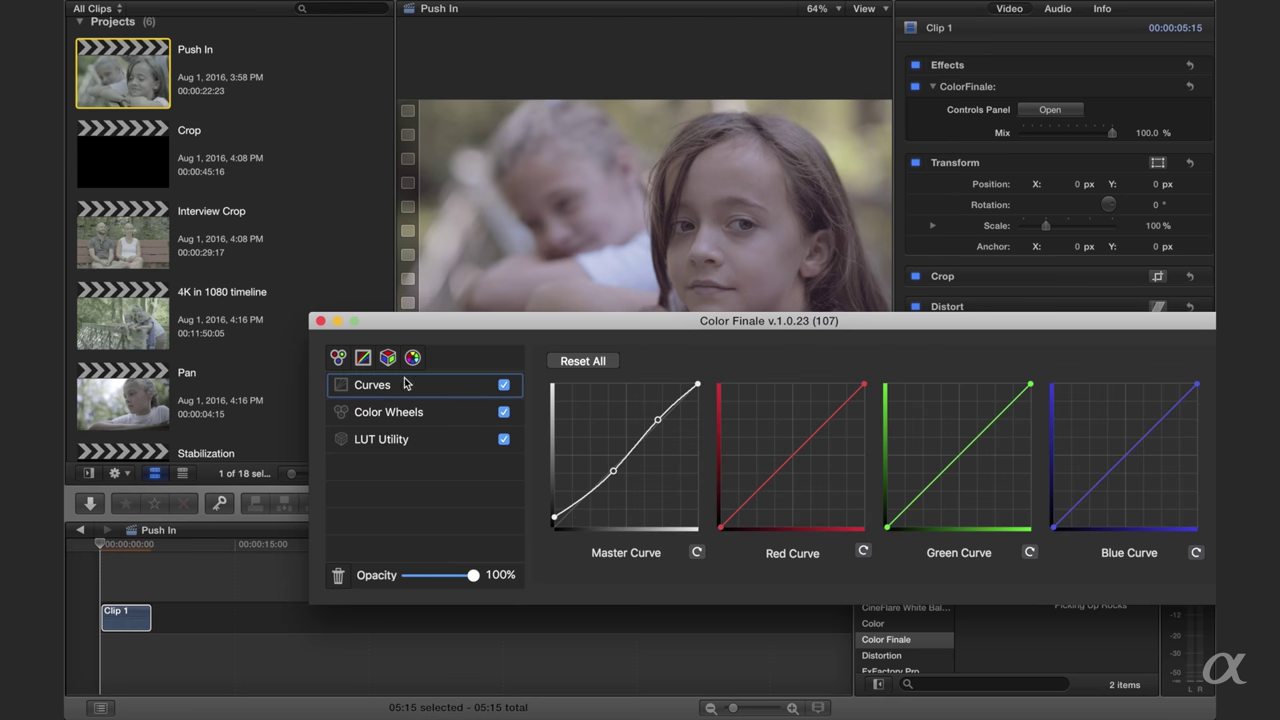
click(413, 357)
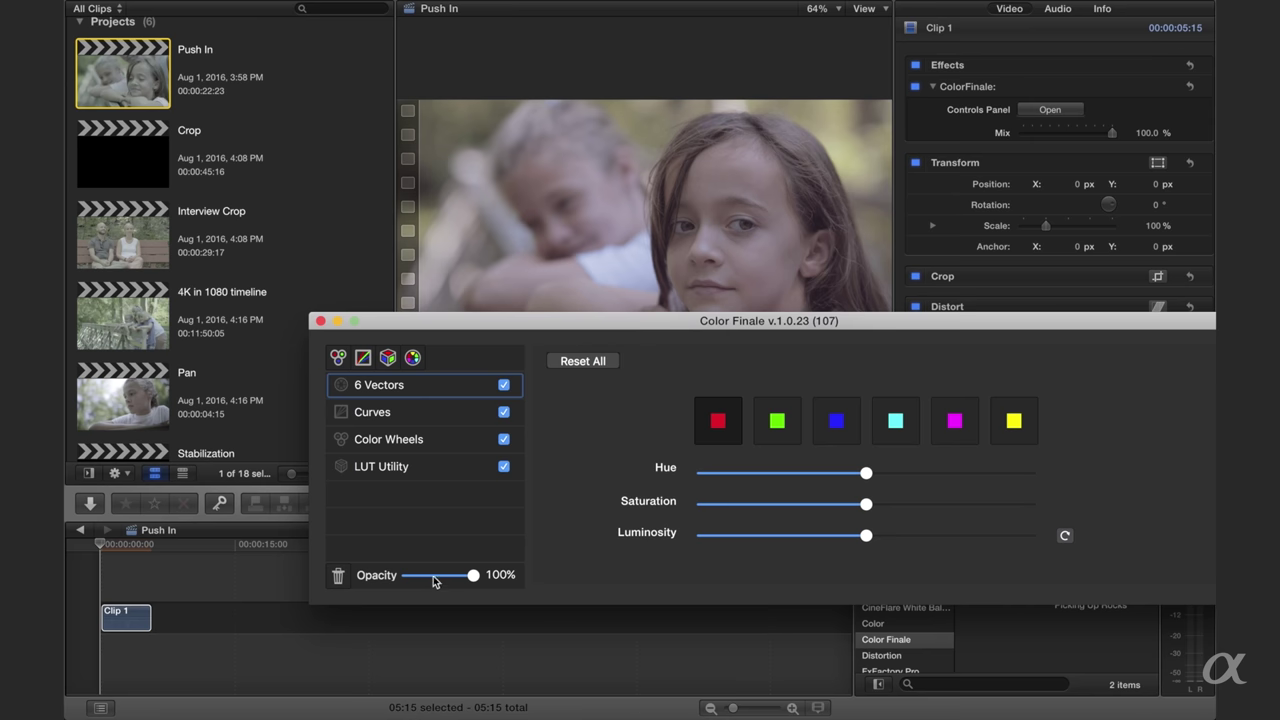
click(320, 322)
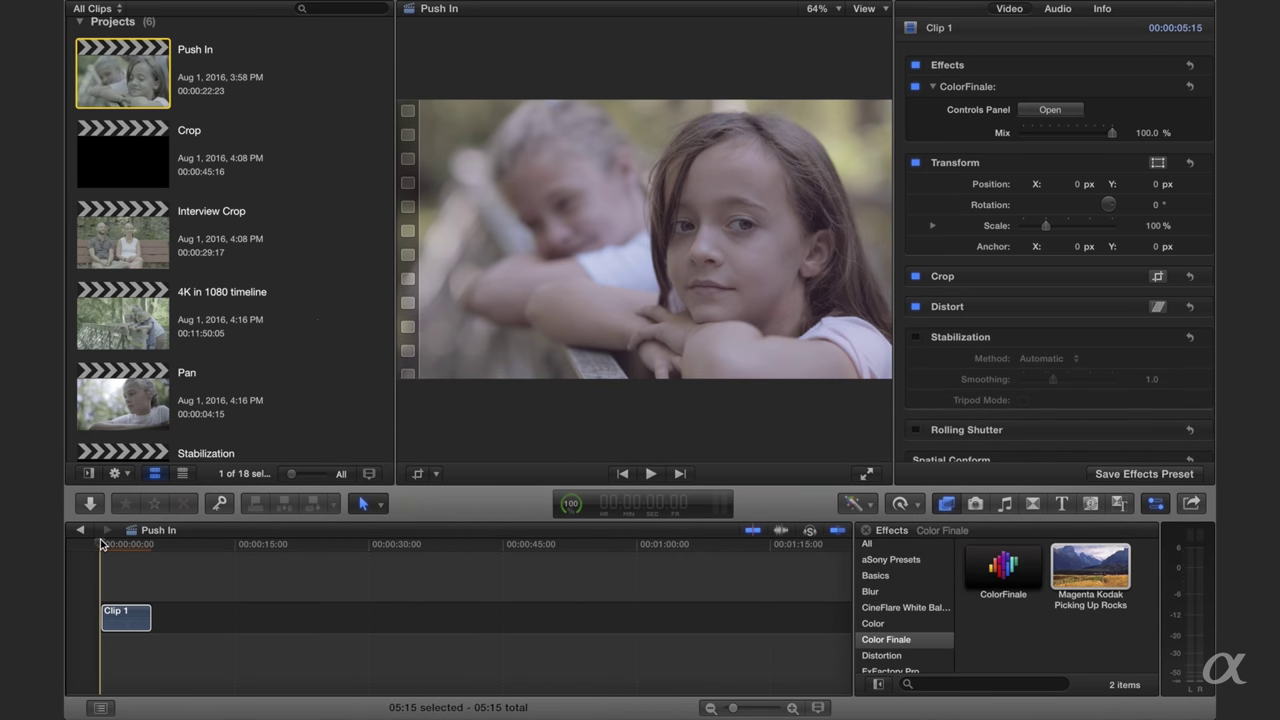
key(space)
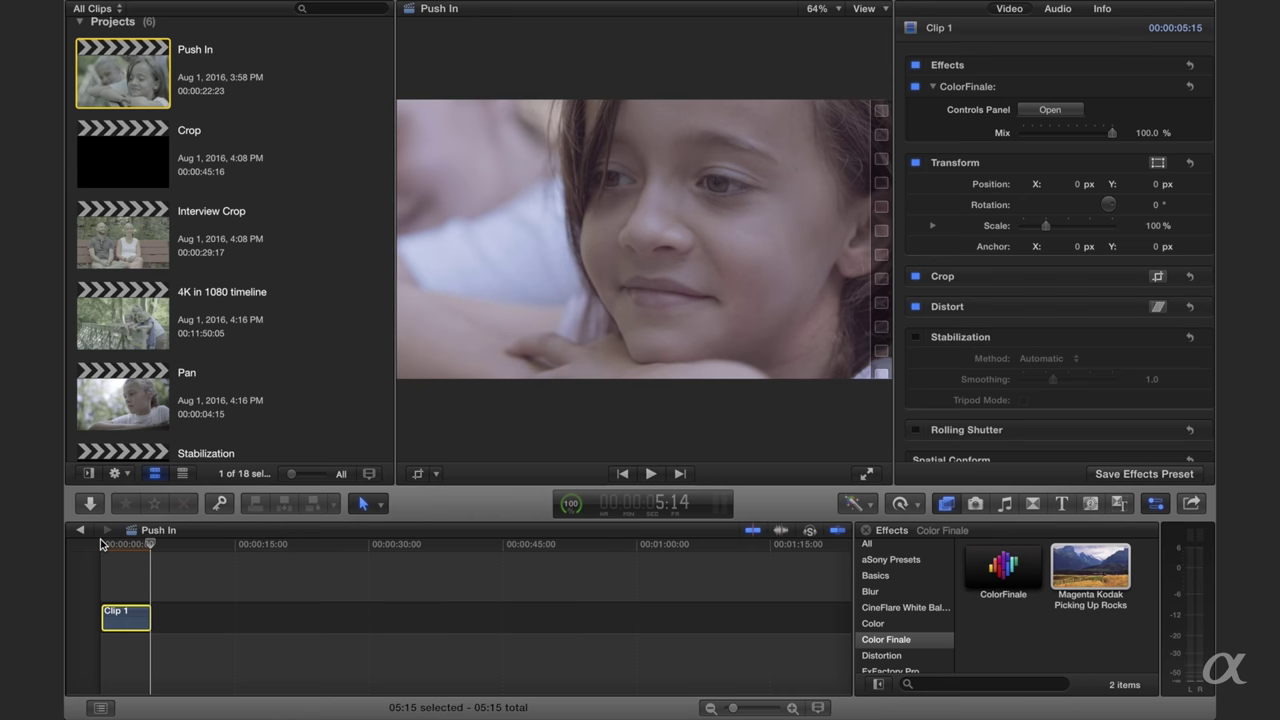
drag(150, 544, 108, 550)
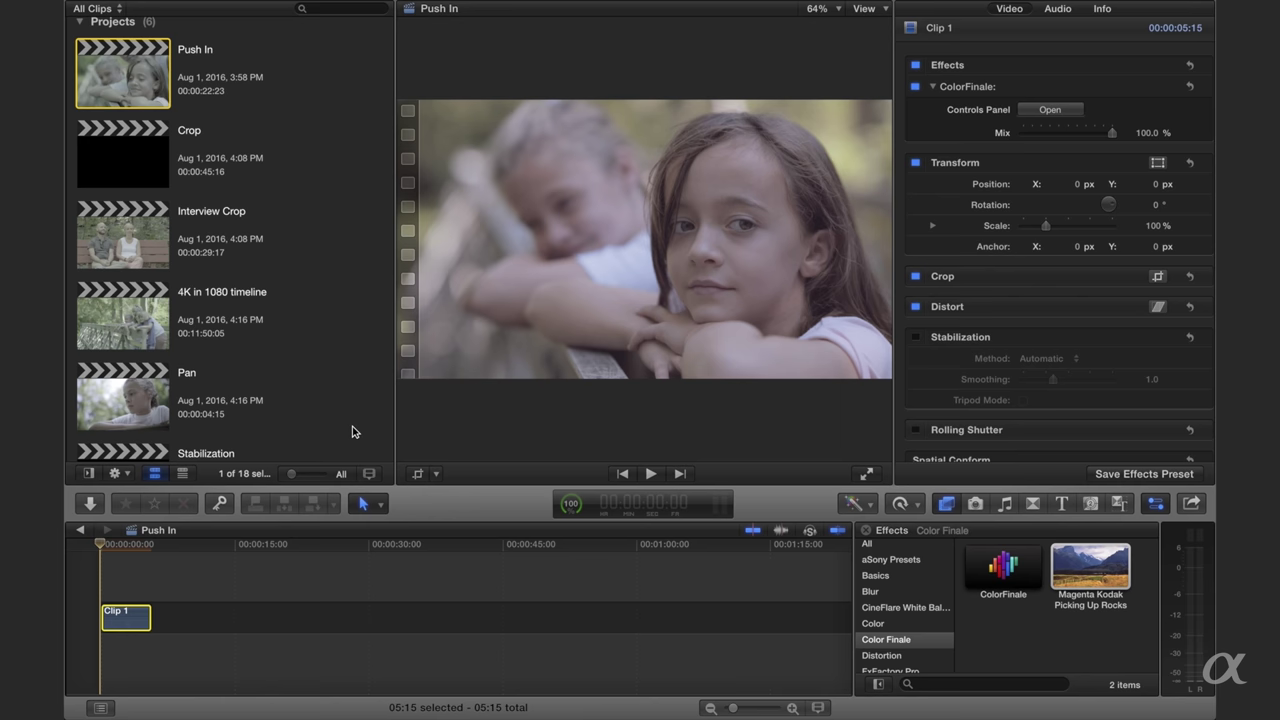
key(space)
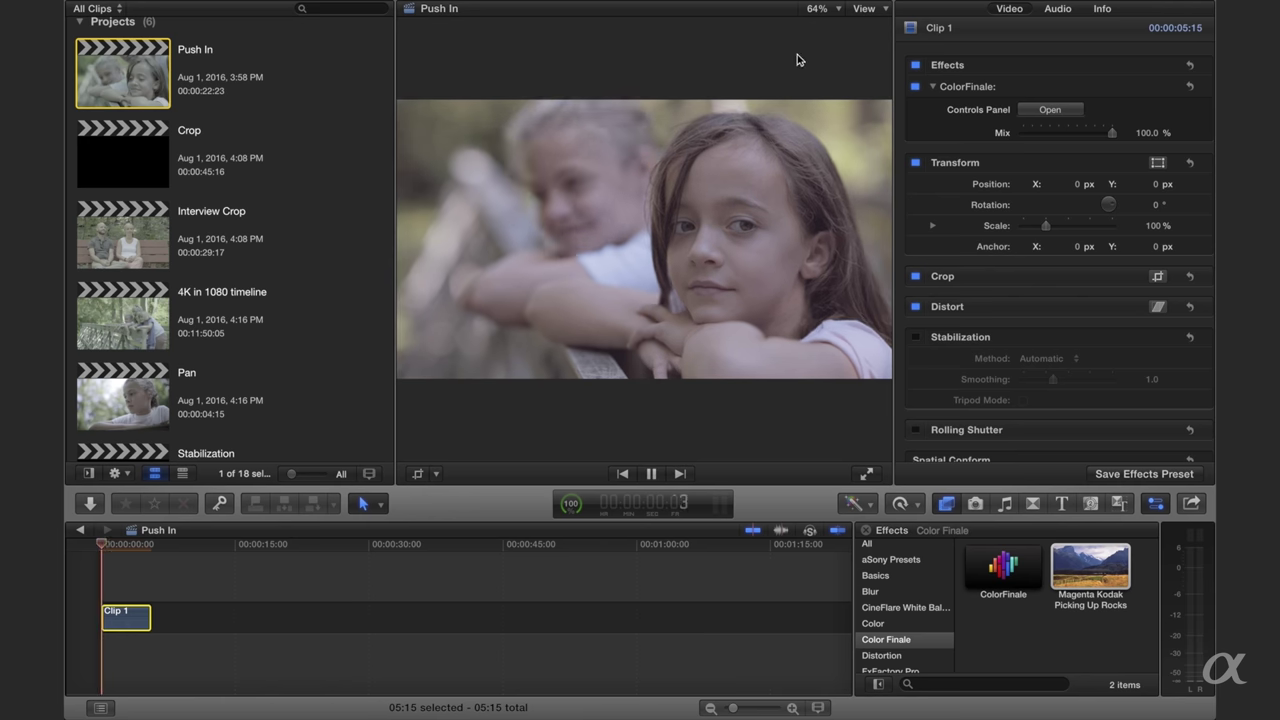
click(915, 87)
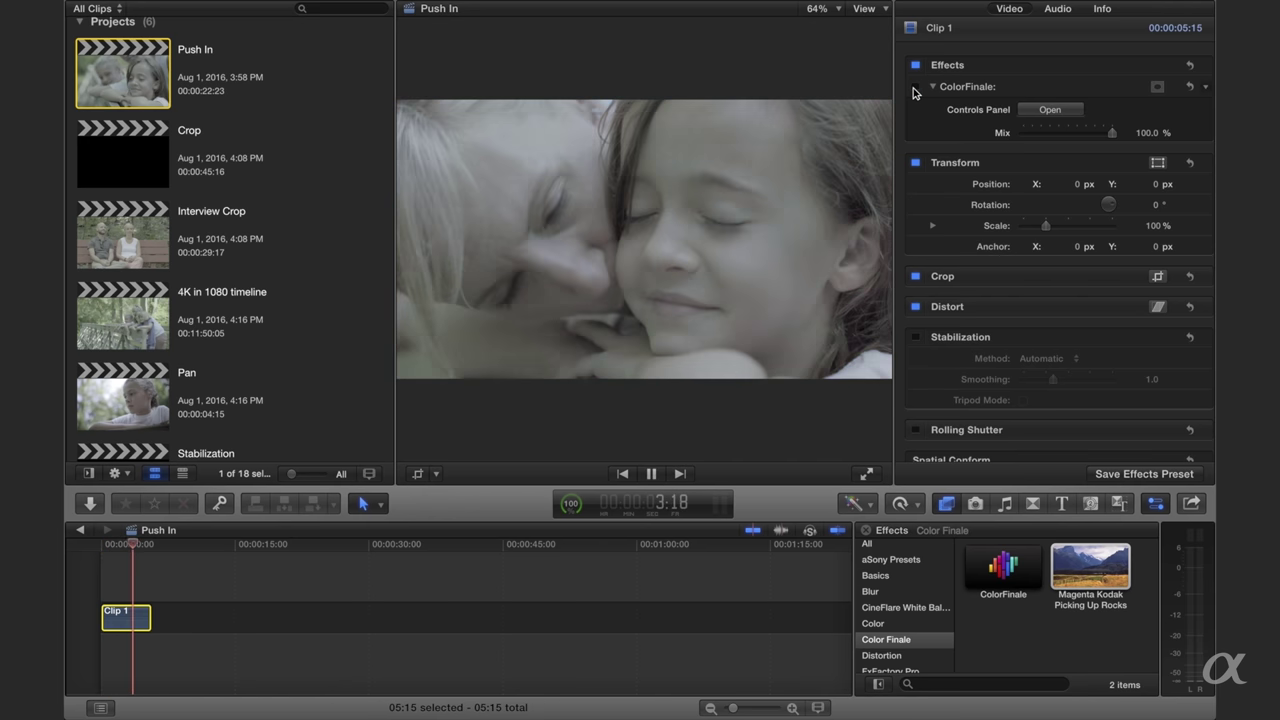
click(915, 87)
key(space)
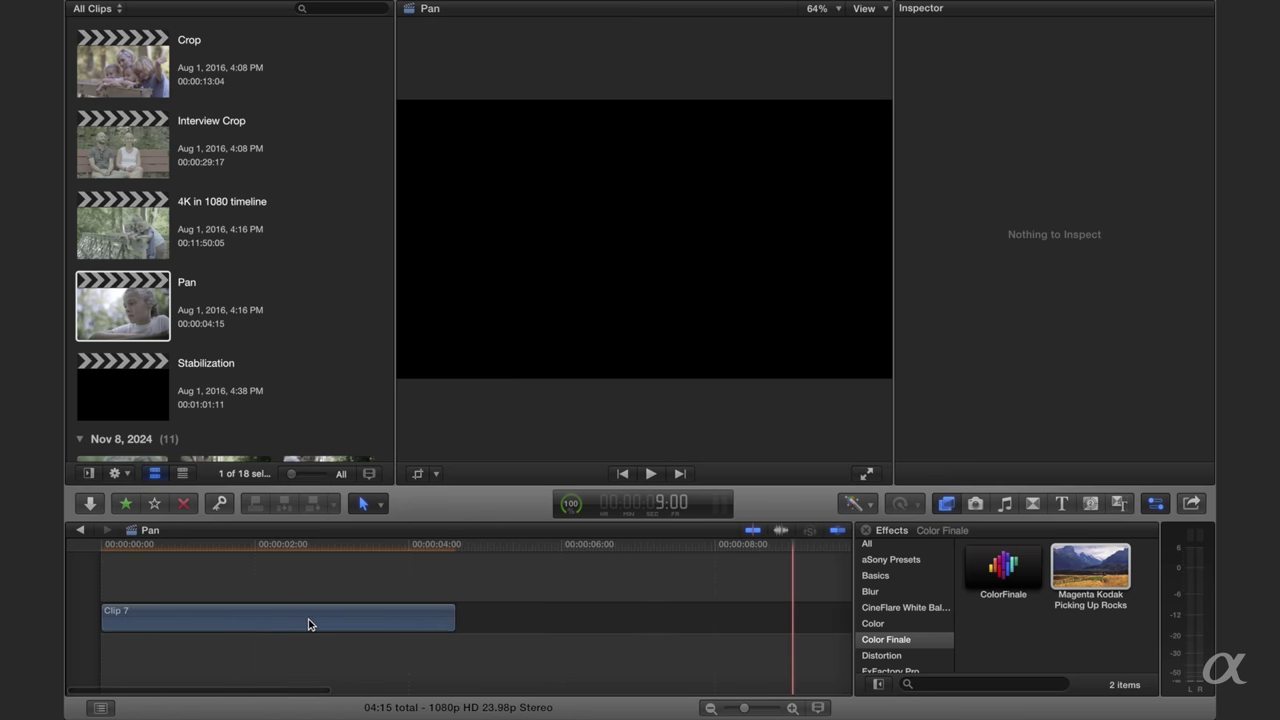
- Paste a copy of Clip 7 just past the end of the original
click(308, 624)
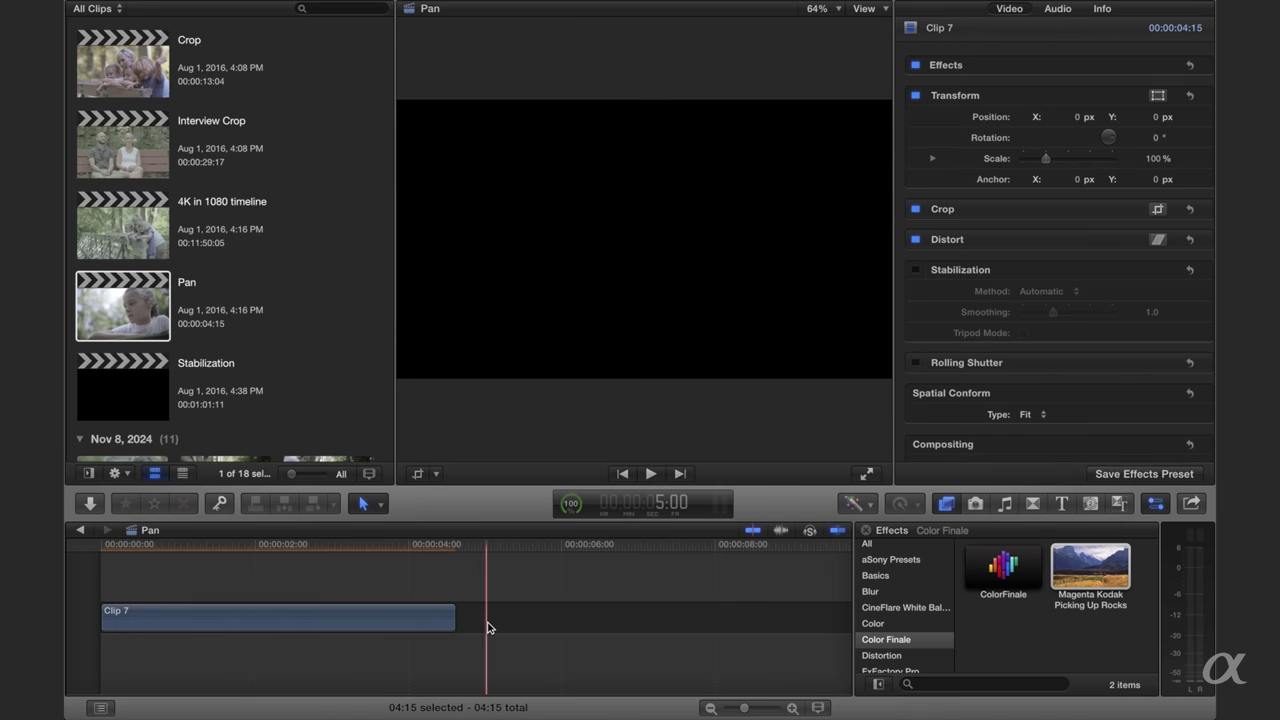
click(490, 627)
key(super+v)
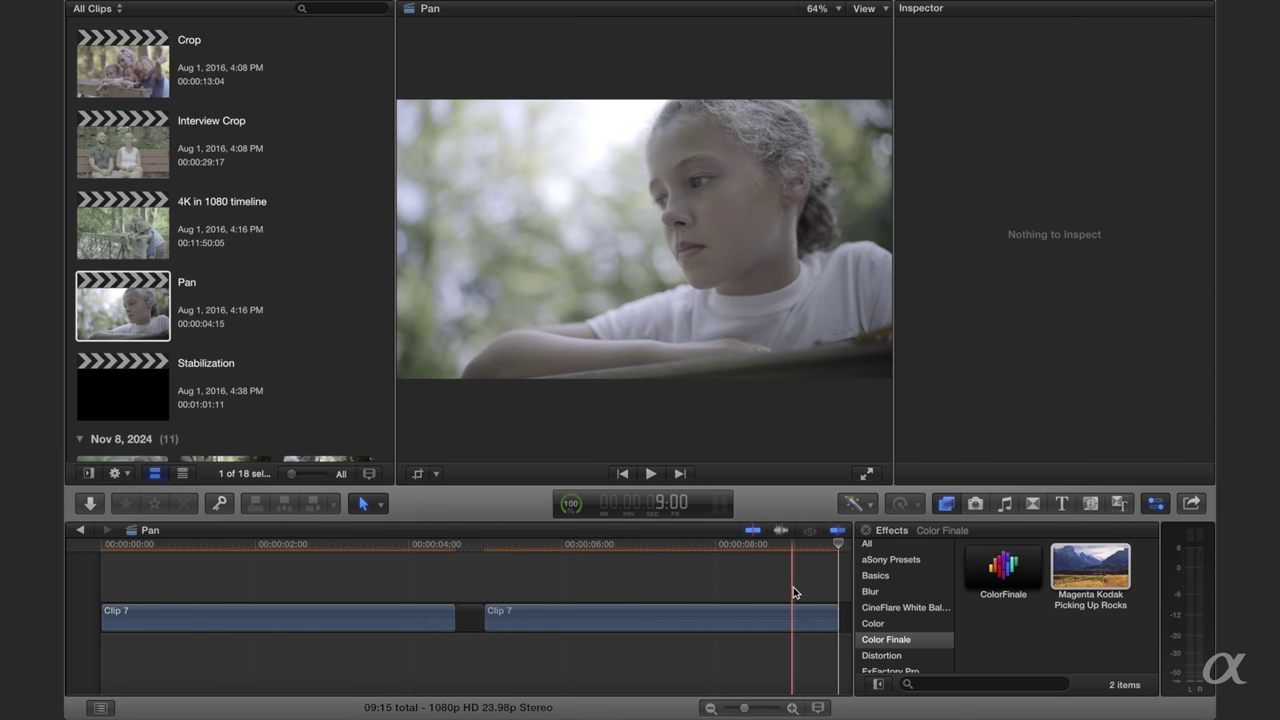
- Play back both Clip 7 copies, then select the second one with the playhead inside it
click(115, 600)
key(space)
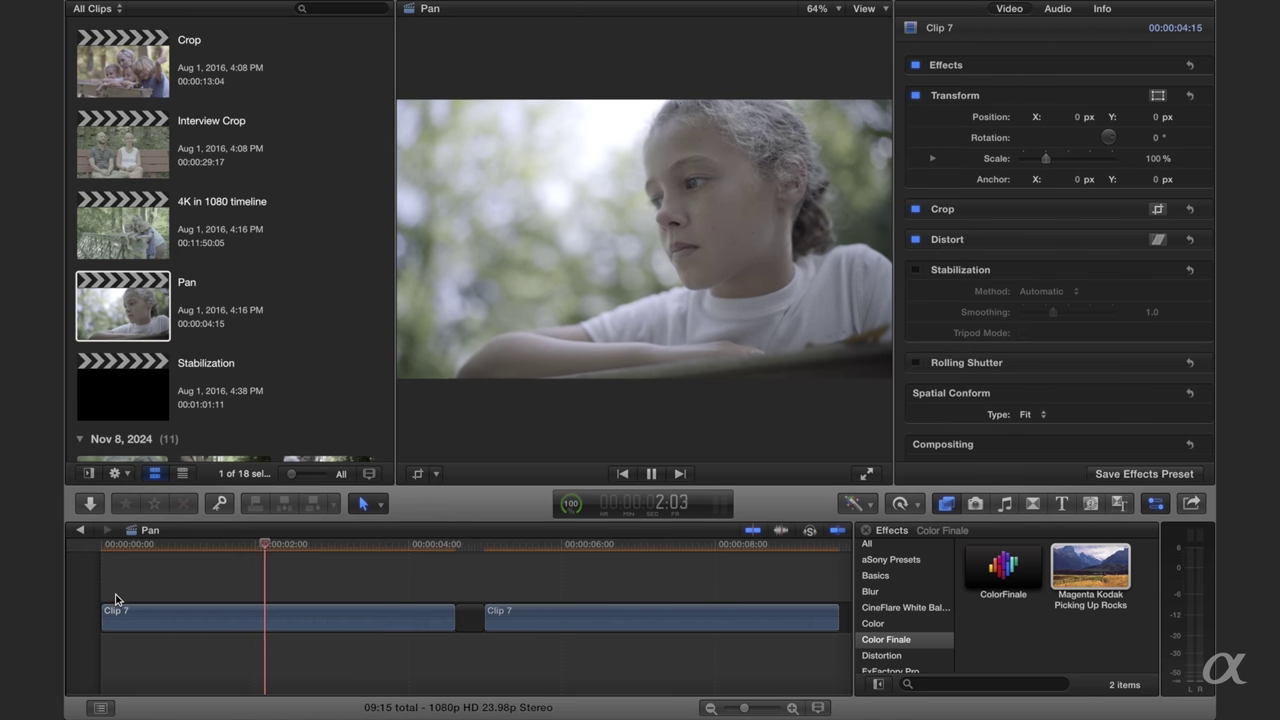
key(space)
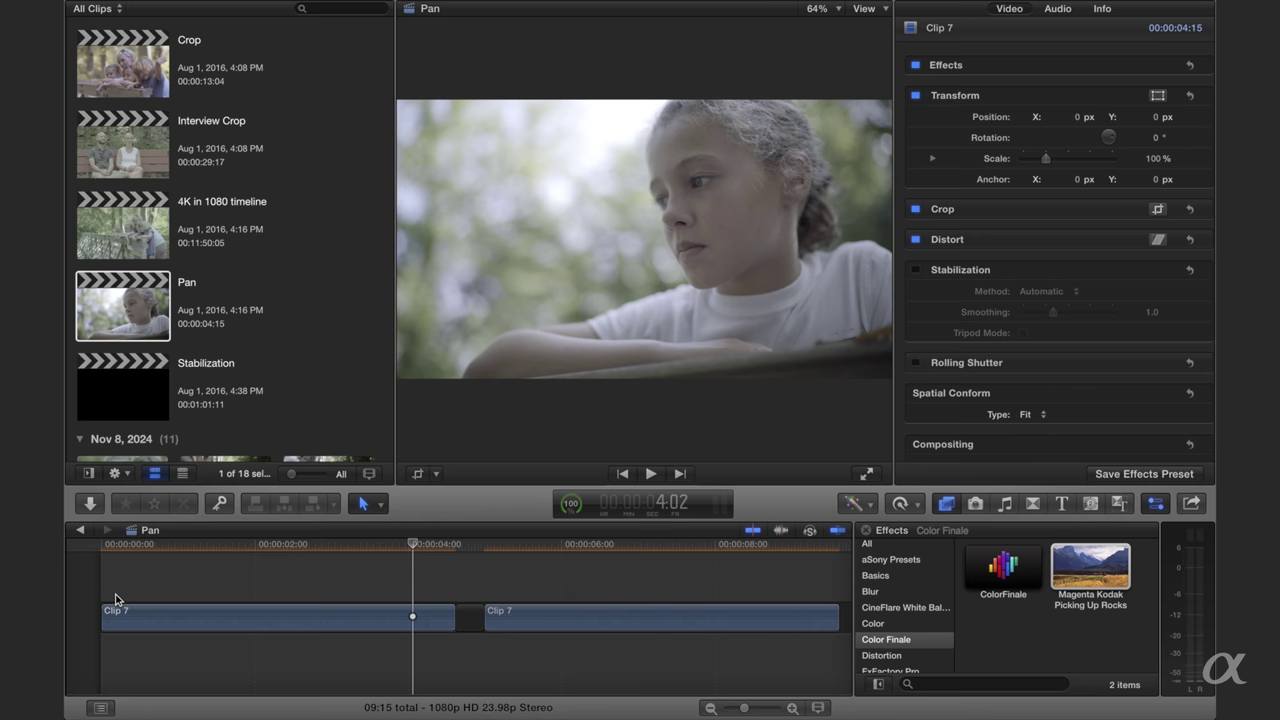
drag(414, 548, 353, 546)
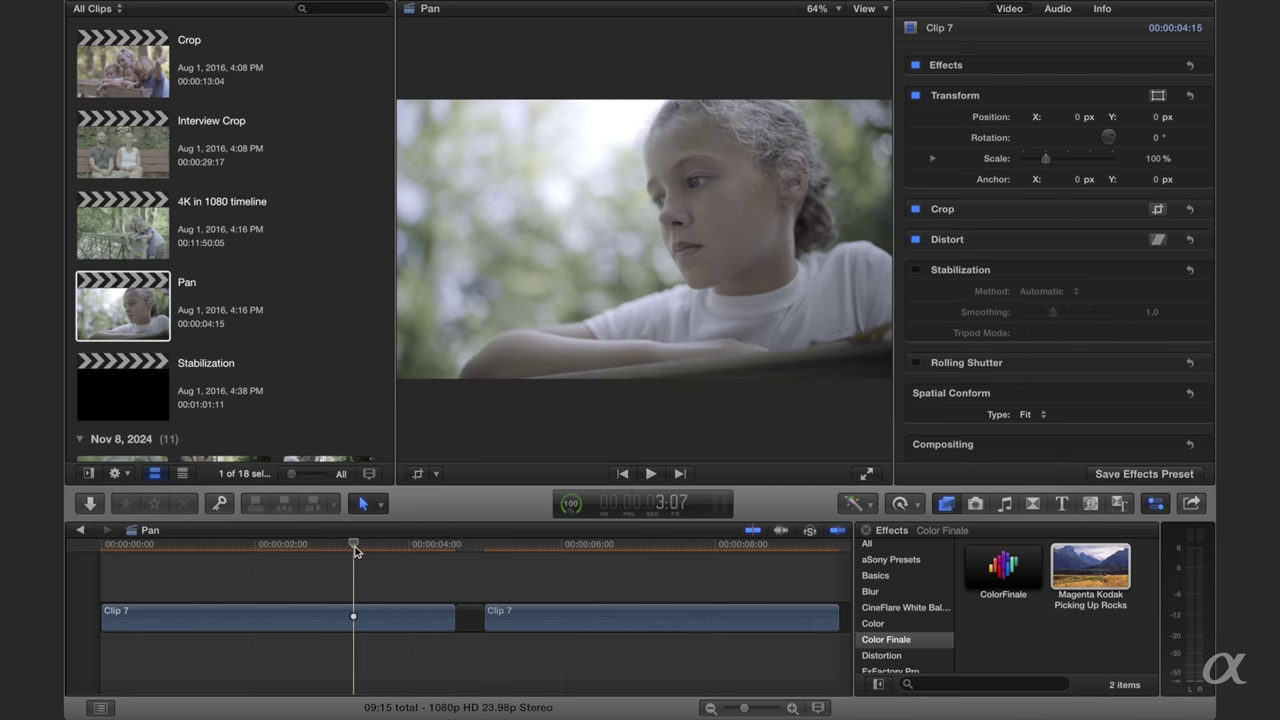
click(541, 618)
drag(522, 545, 499, 545)
- Switch the second Clip 7 to Ken Burns and shrink the green Start frame over the blurred left background
click(414, 476)
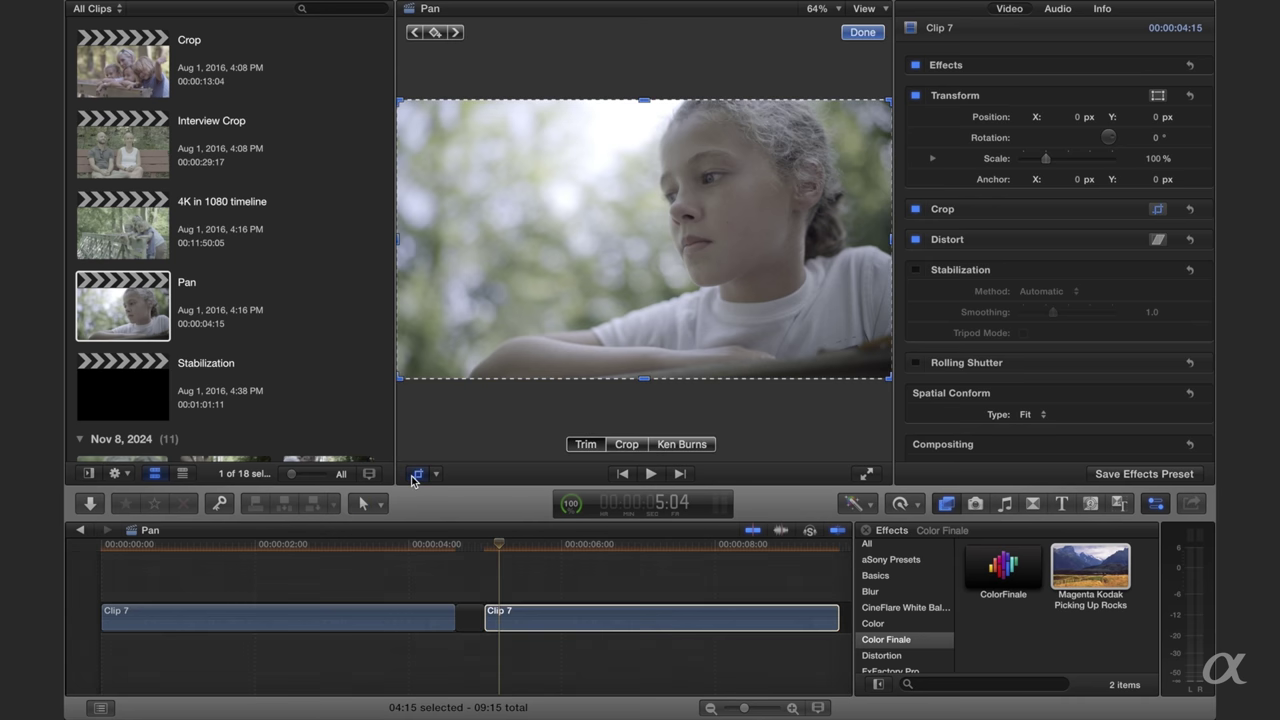
click(684, 445)
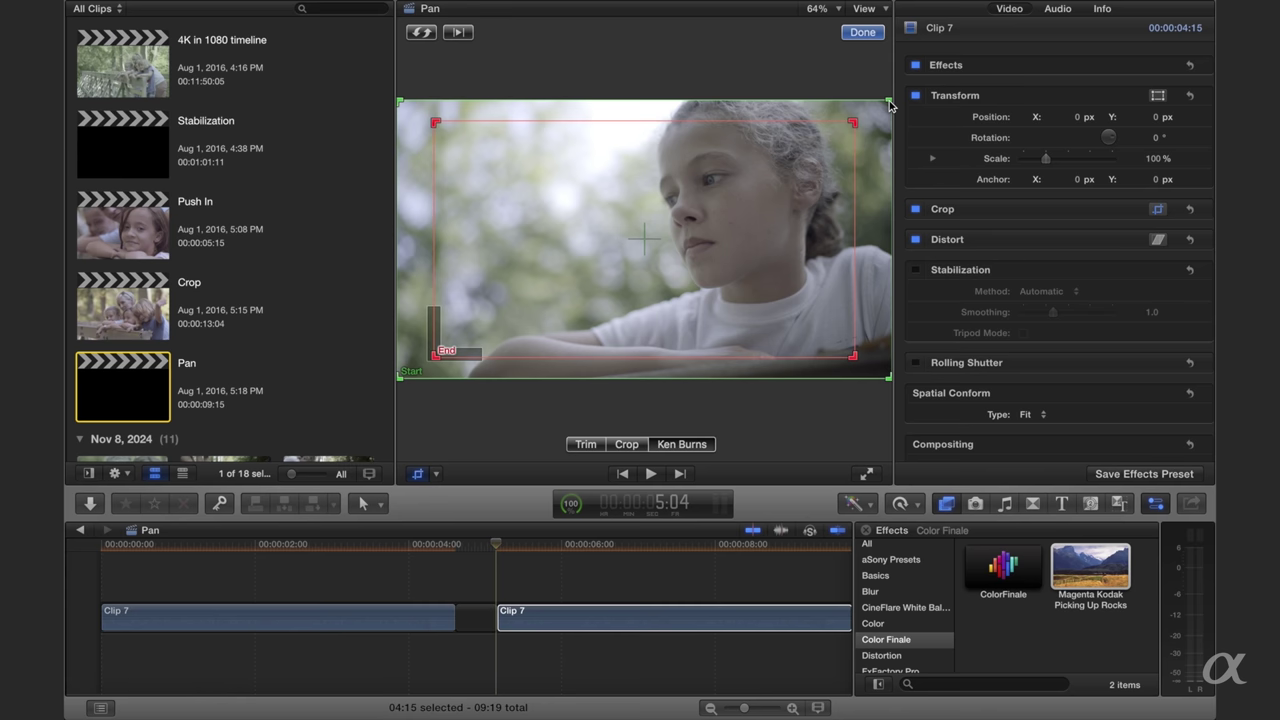
drag(889, 103, 632, 186)
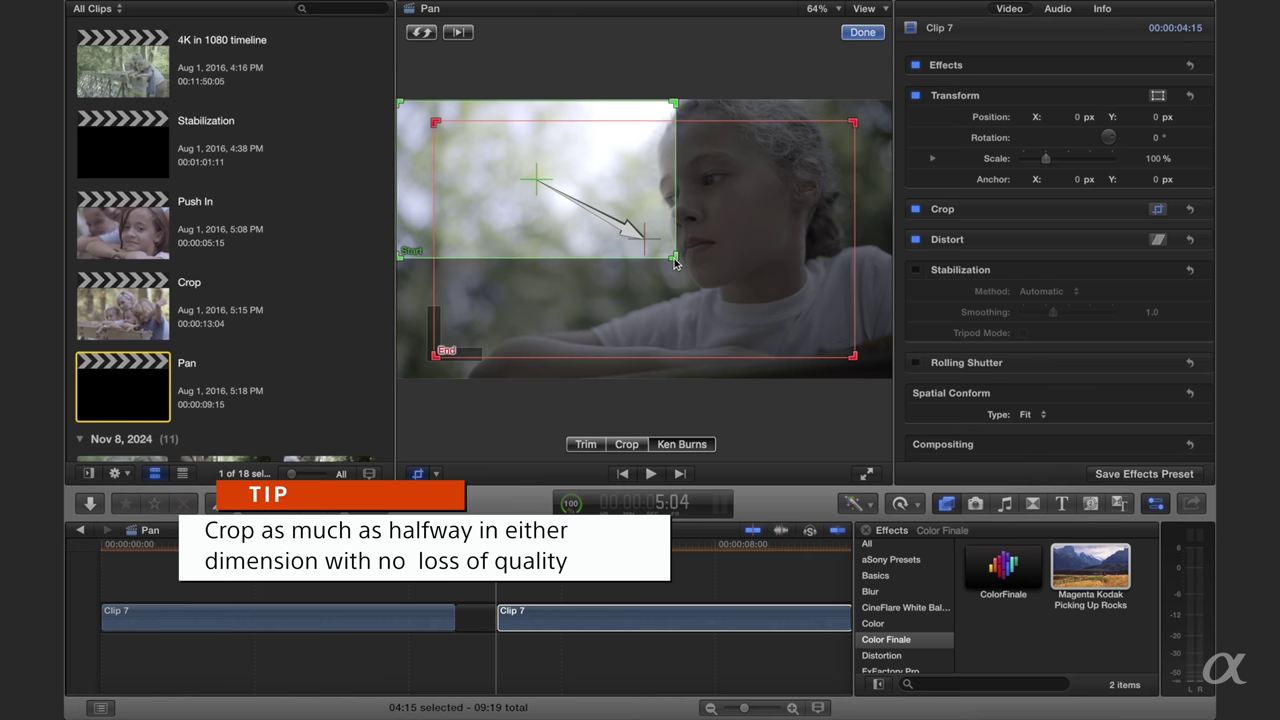
drag(674, 258, 659, 250)
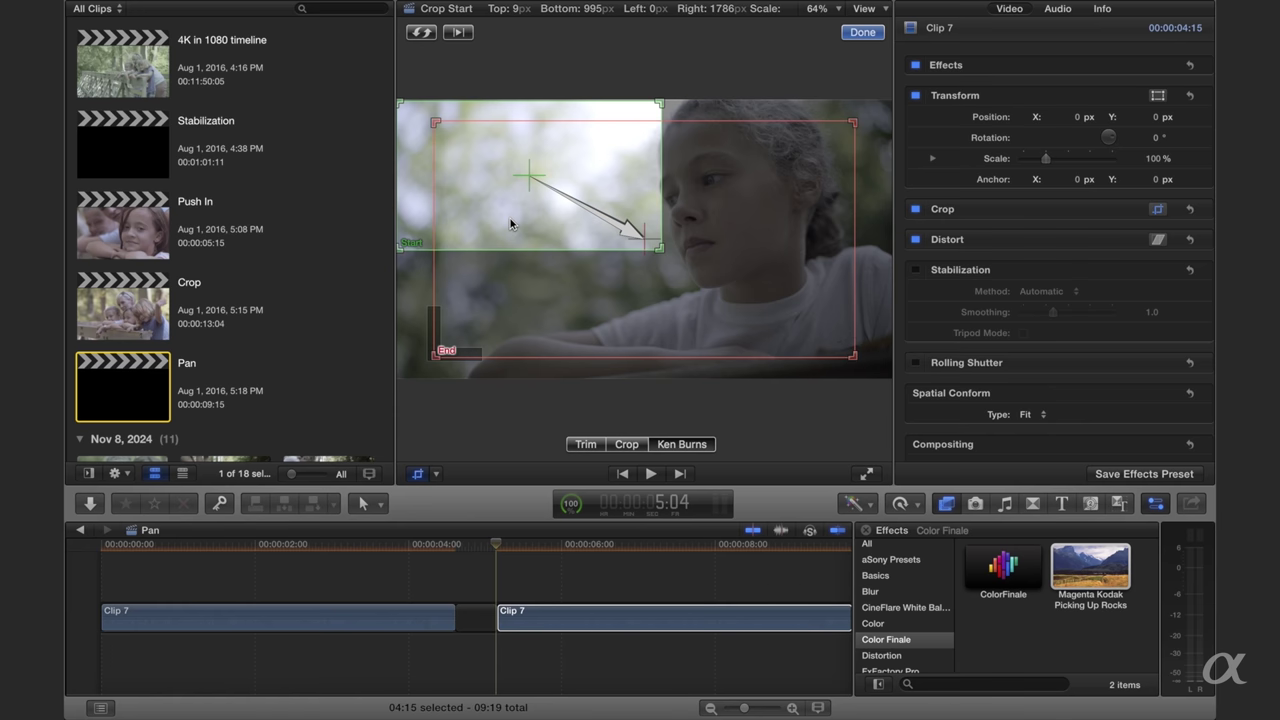
drag(510, 224, 511, 263)
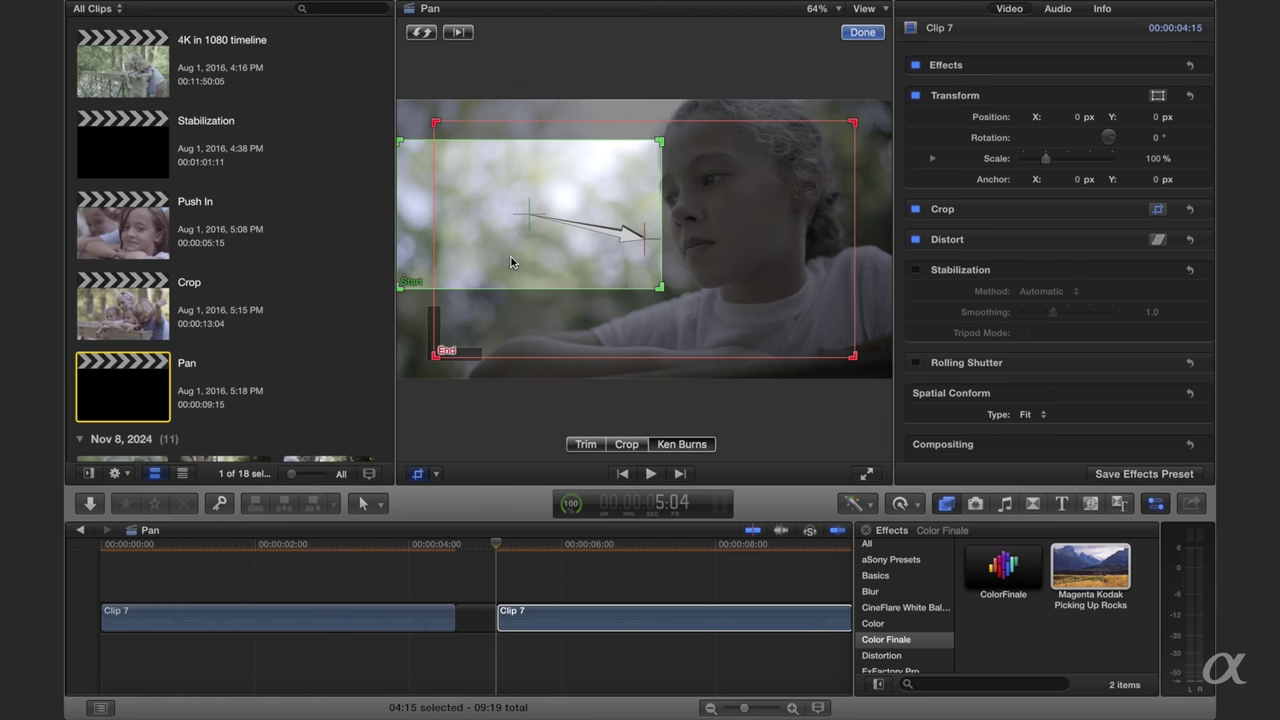
drag(660, 289, 649, 289)
- Resize the red End frame and position it over the girl's face
click(846, 143)
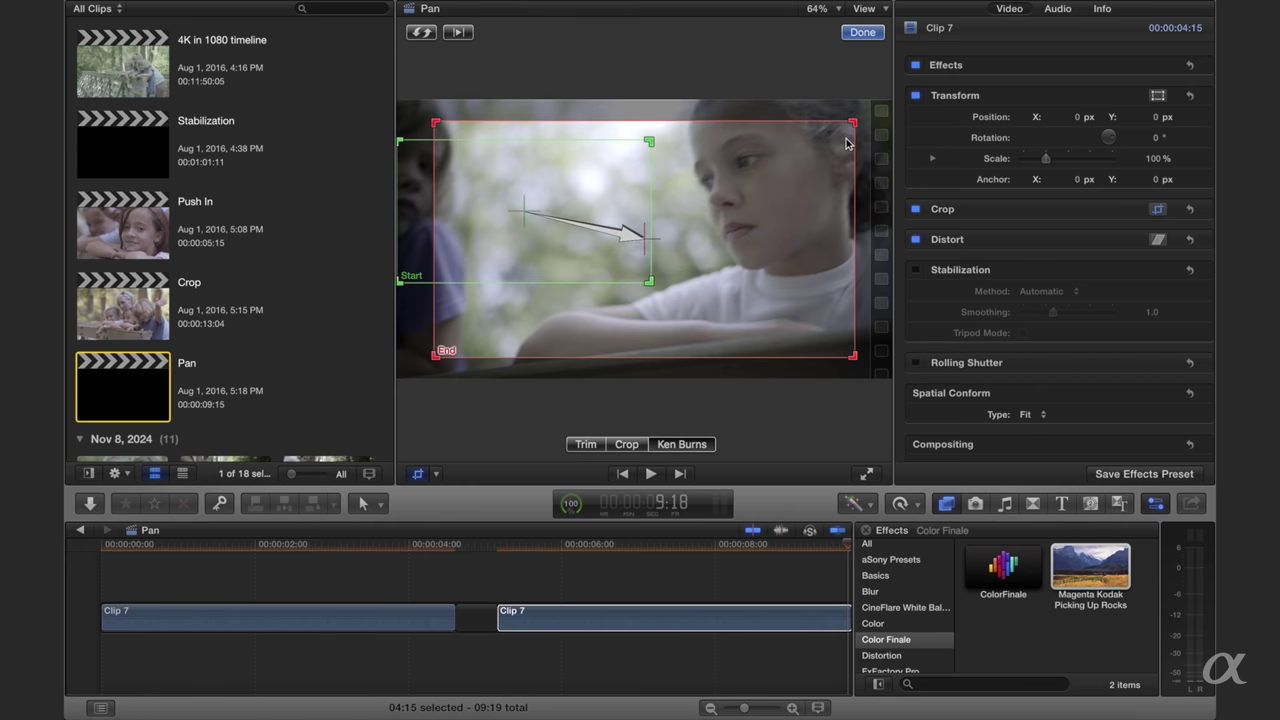
drag(850, 133, 886, 110)
drag(402, 368, 589, 304)
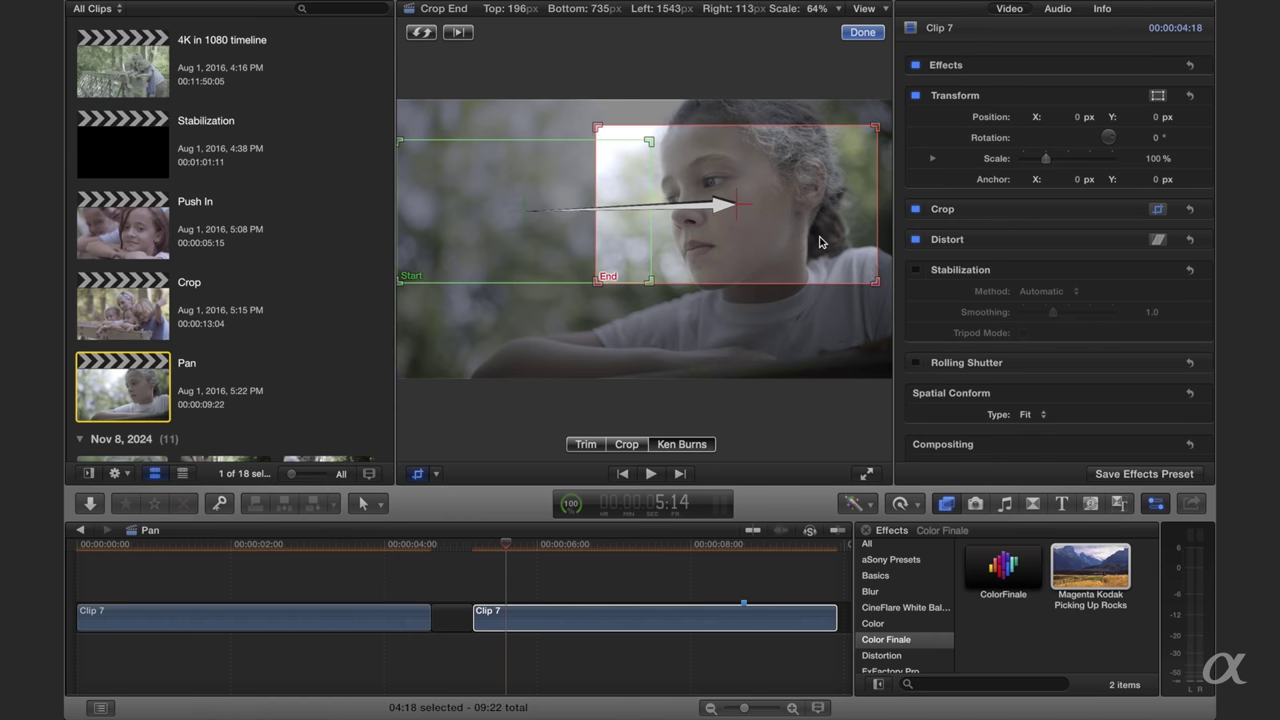
drag(819, 242, 778, 252)
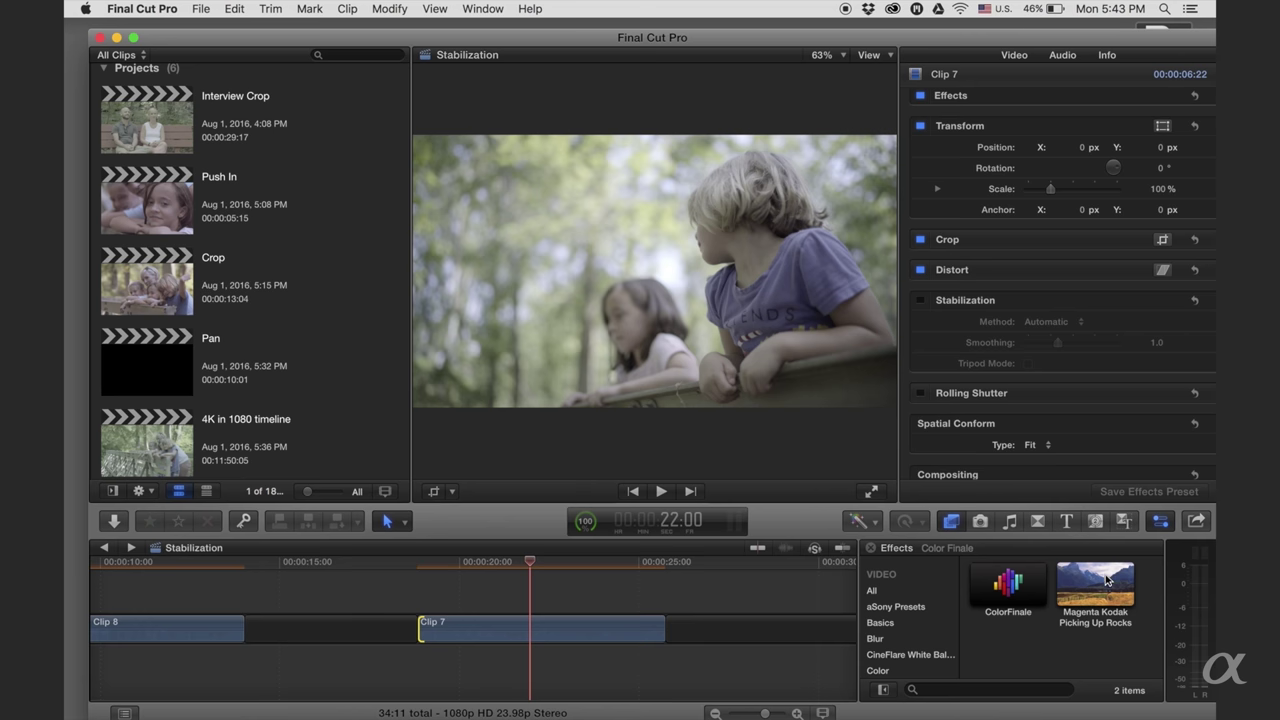
- Apply Magenta Kodak to Clip 7, preview it, and enable Stabilization in the Video Inspector
drag(1107, 580, 604, 620)
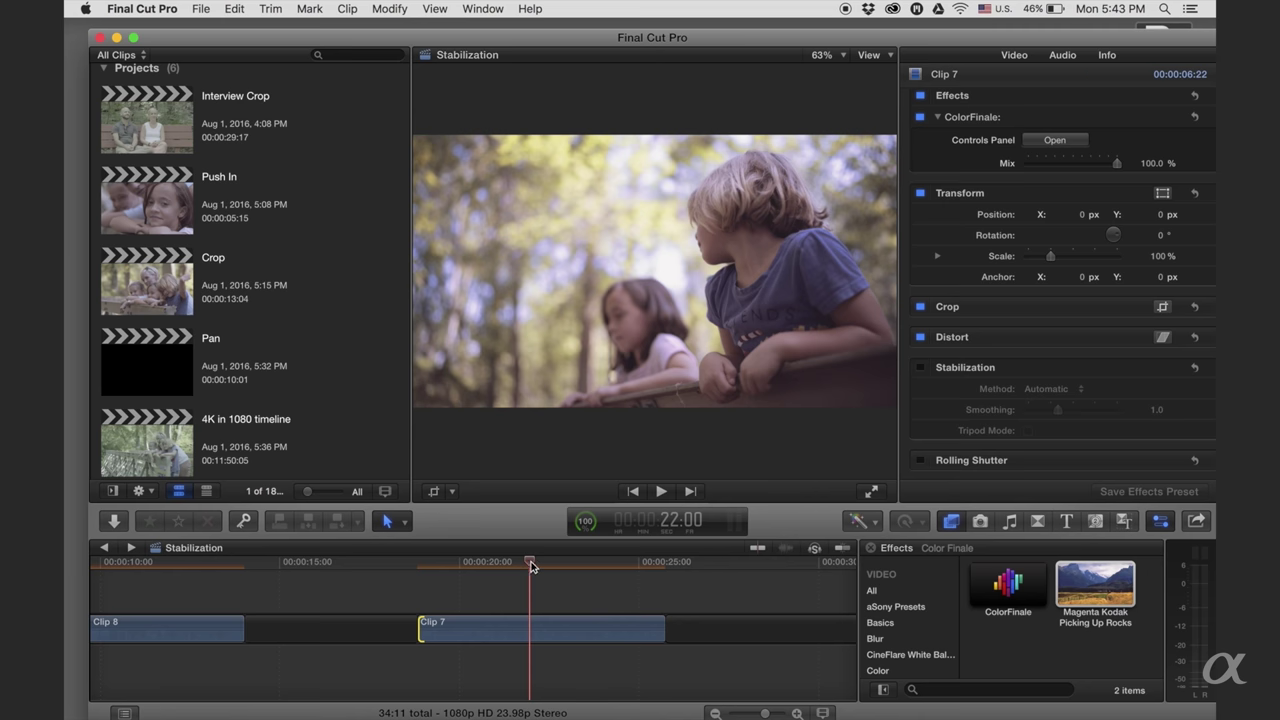
drag(530, 566, 443, 560)
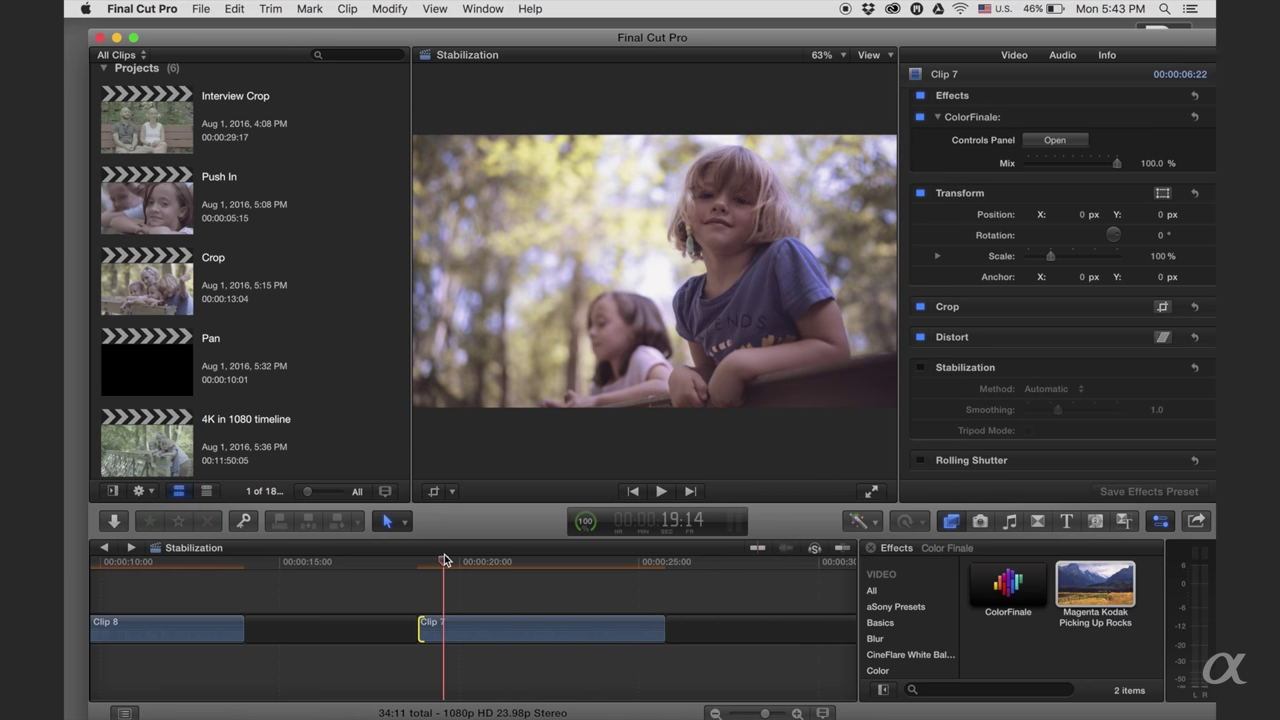
click(467, 630)
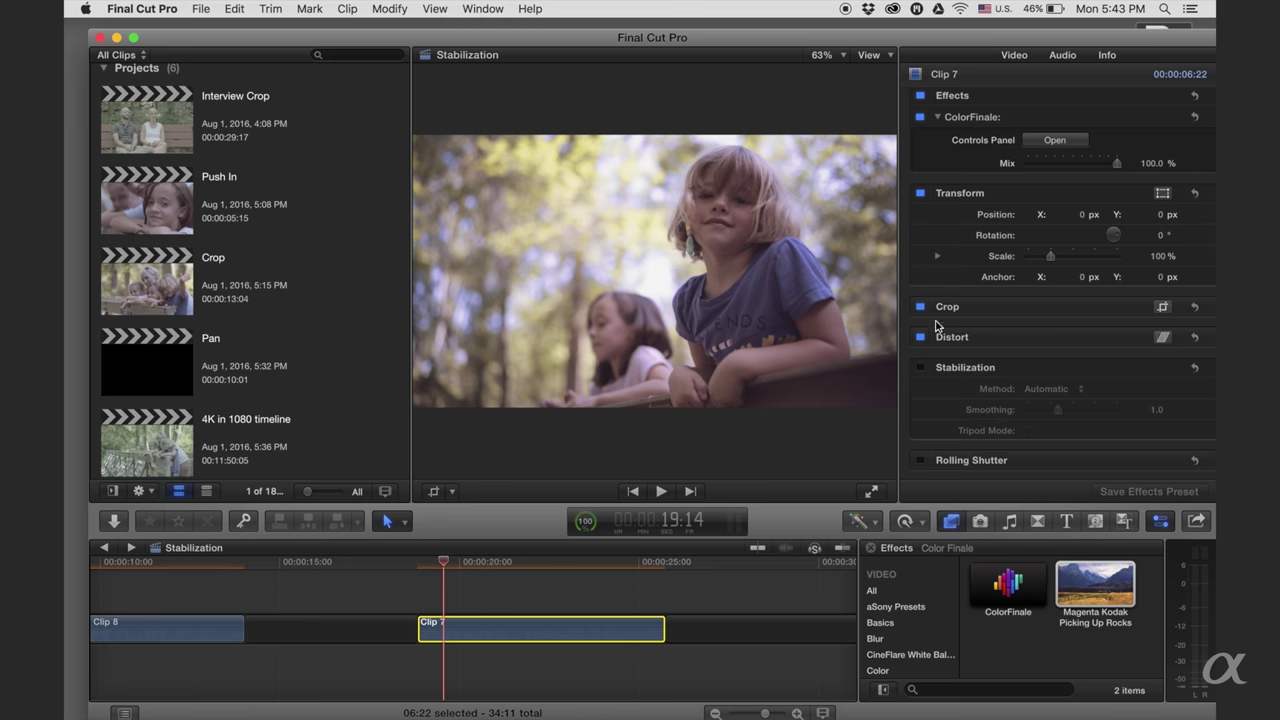
click(919, 368)
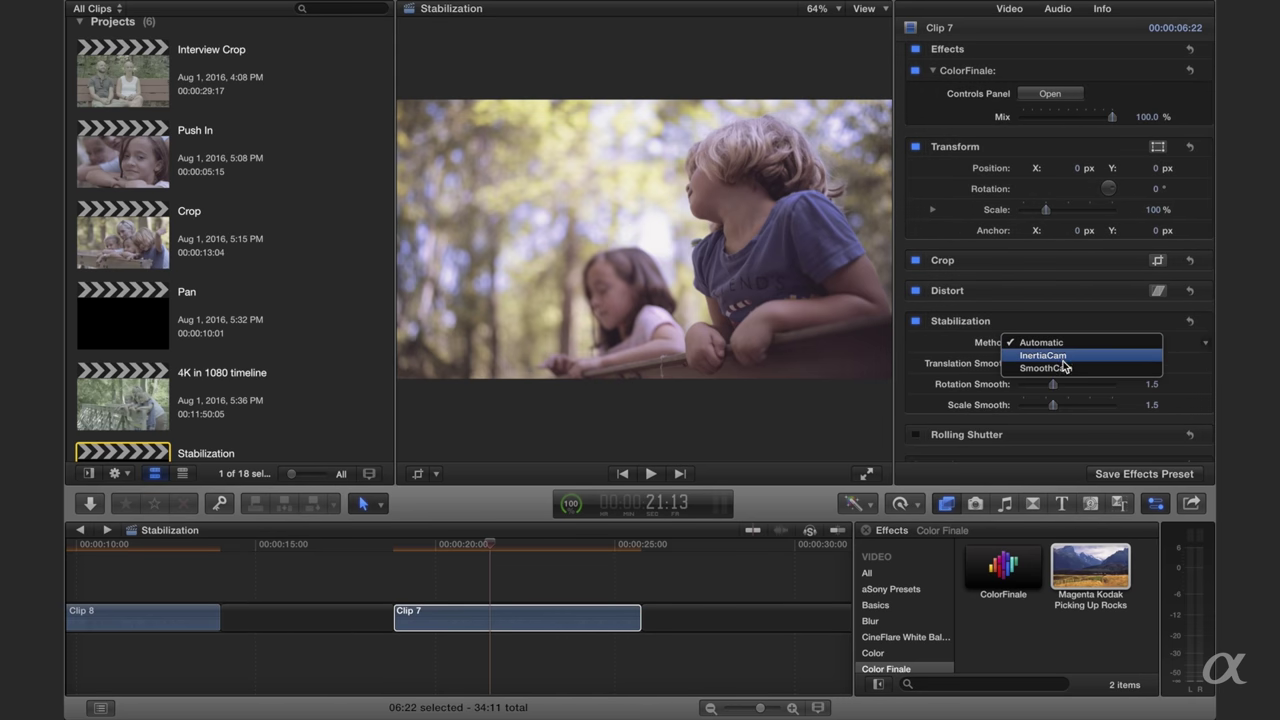
- Use SmoothCam with translation smoothing 4.33 and rotation/scale 4.35, then play back from about 19:02
click(1063, 369)
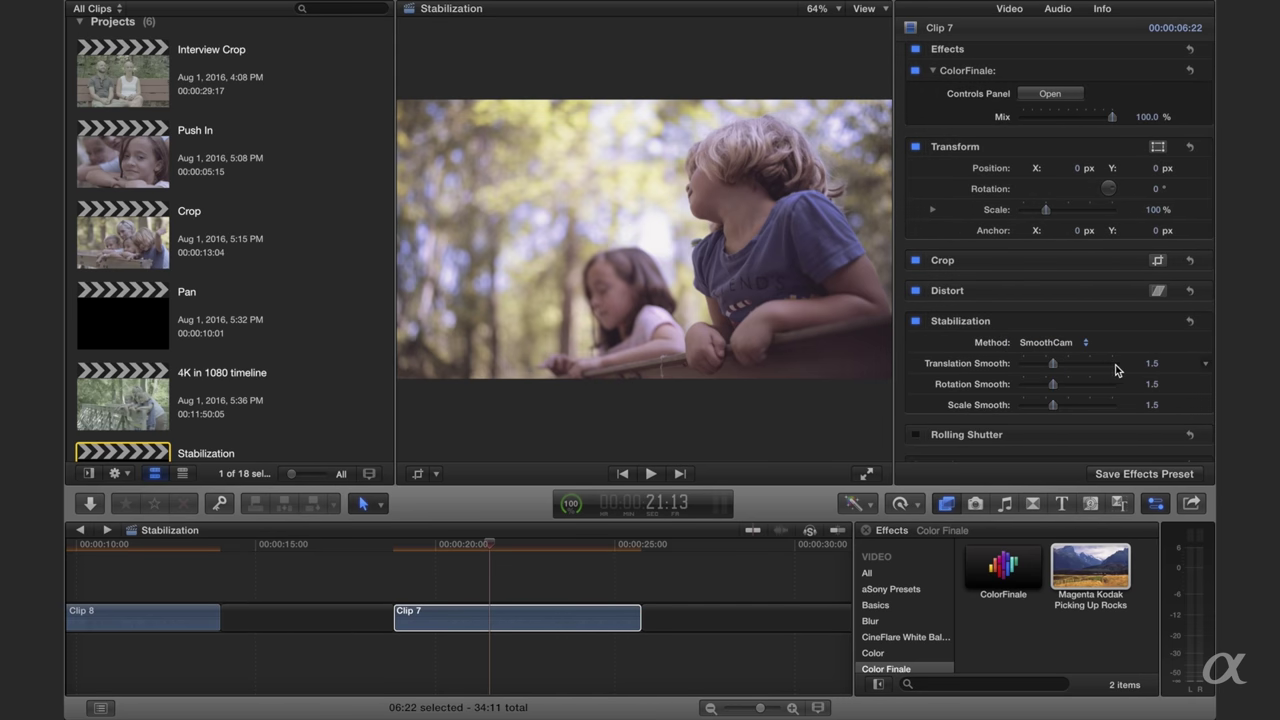
click(1108, 363)
click(1108, 384)
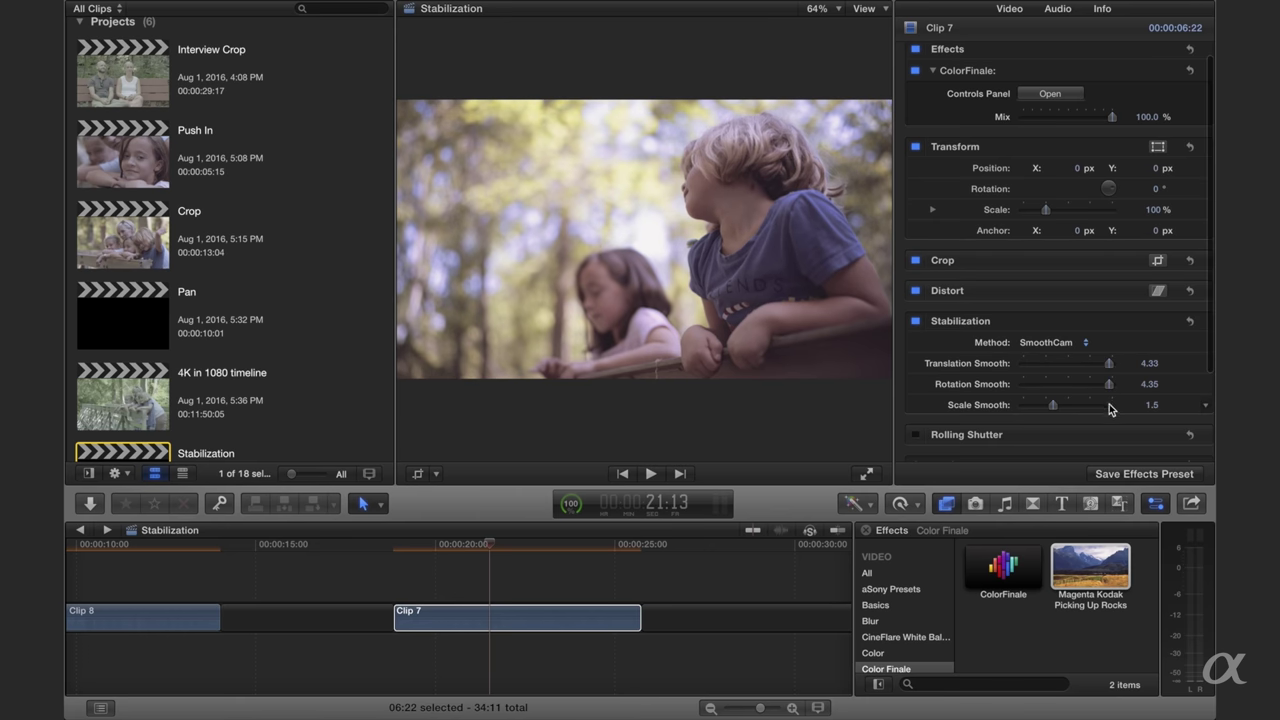
click(1109, 405)
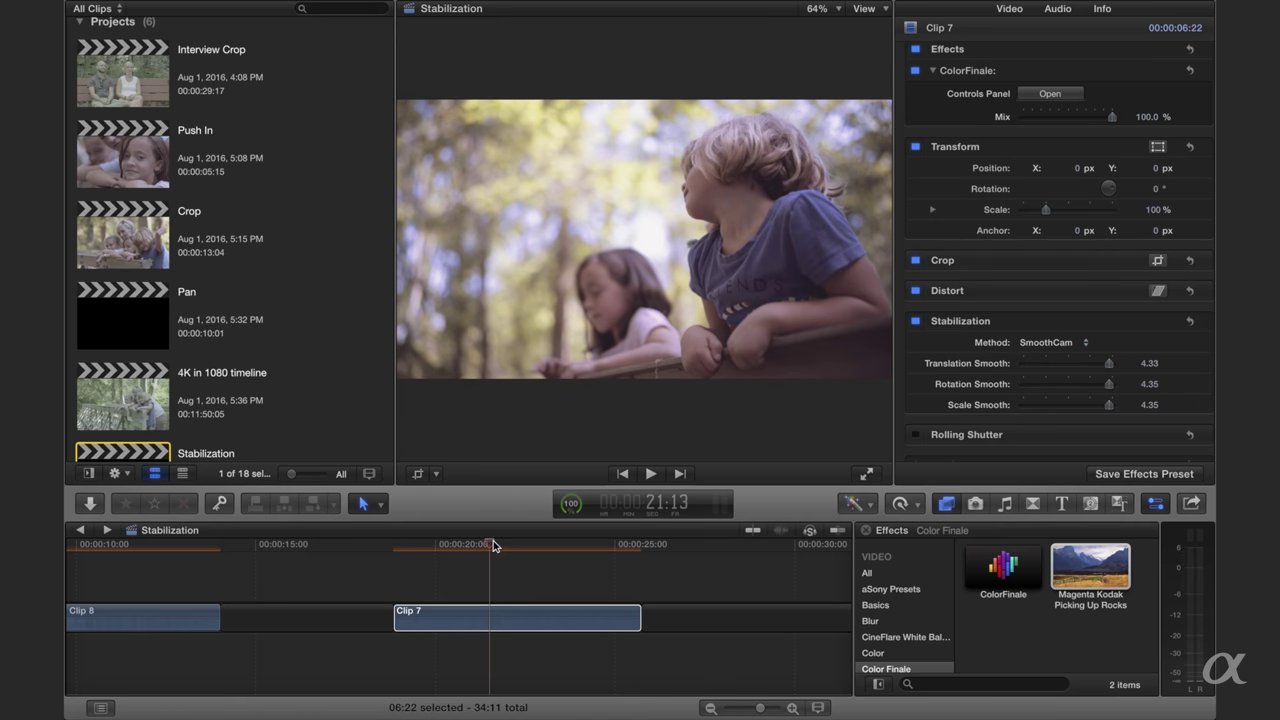
click(403, 545)
key(space)
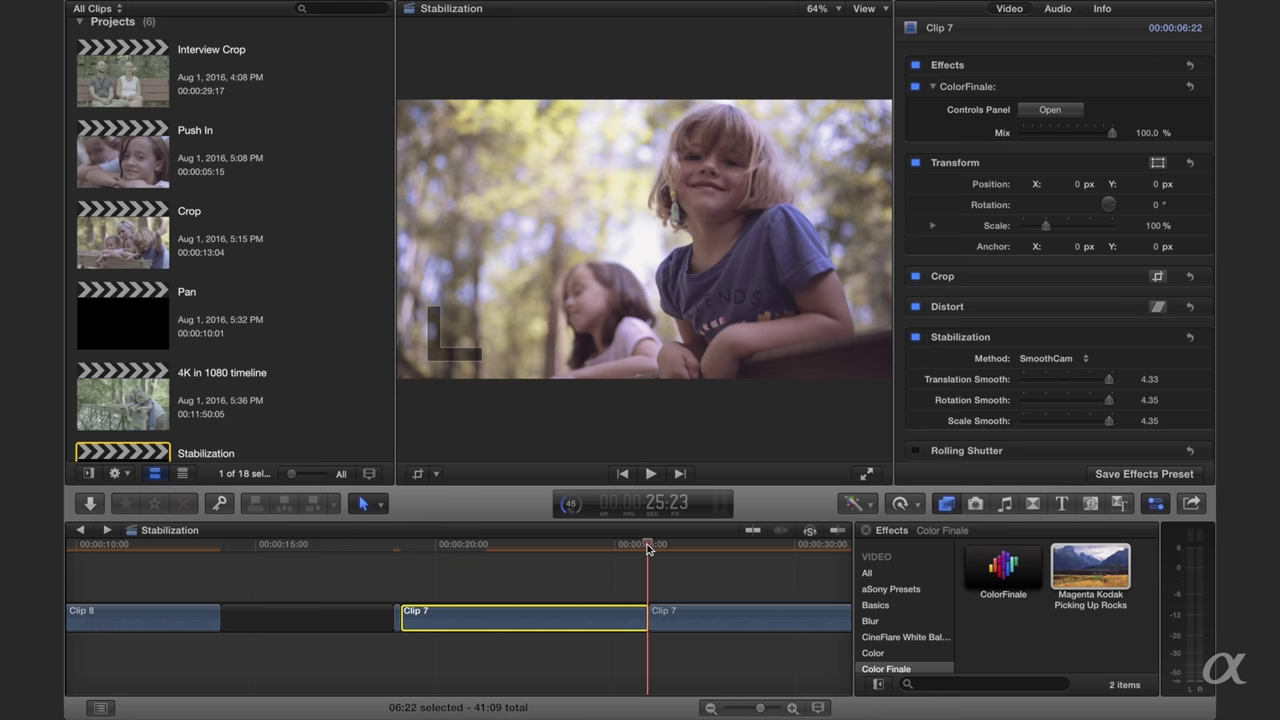
- Return the playhead to about 19:08 and uncheck Stabilization on the second Clip 7
drag(648, 546, 410, 541)
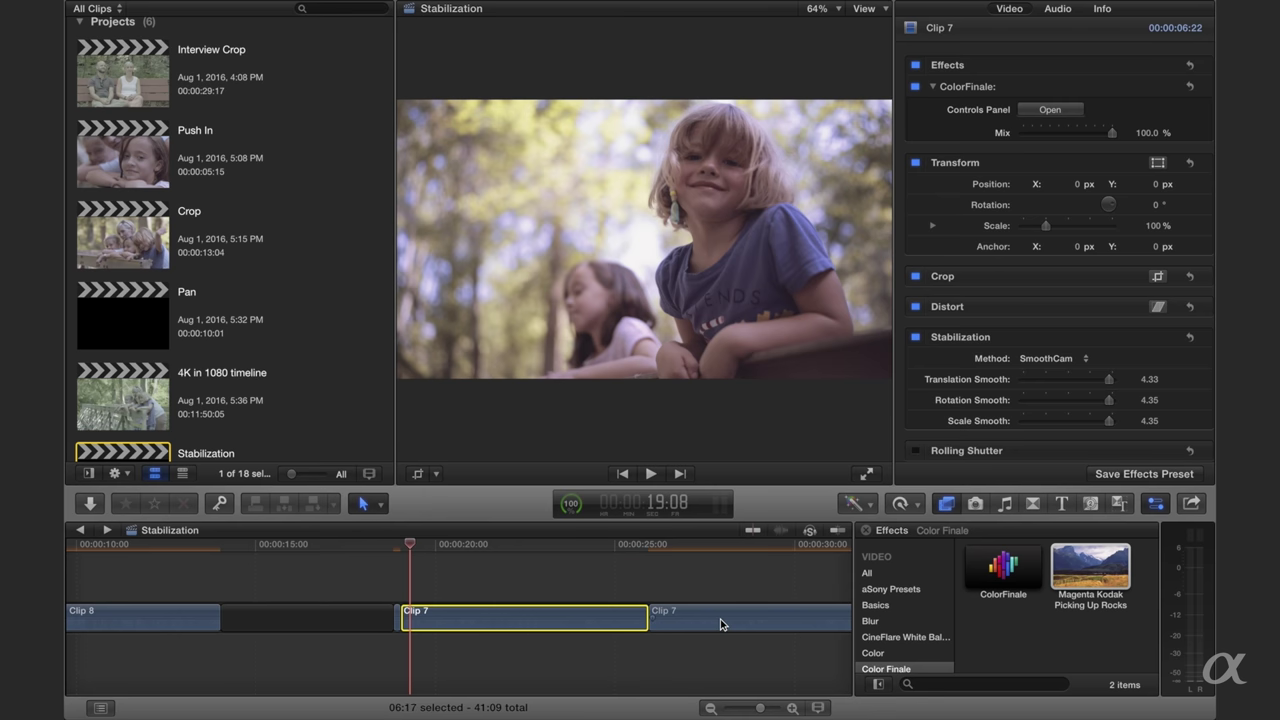
click(722, 624)
click(915, 337)
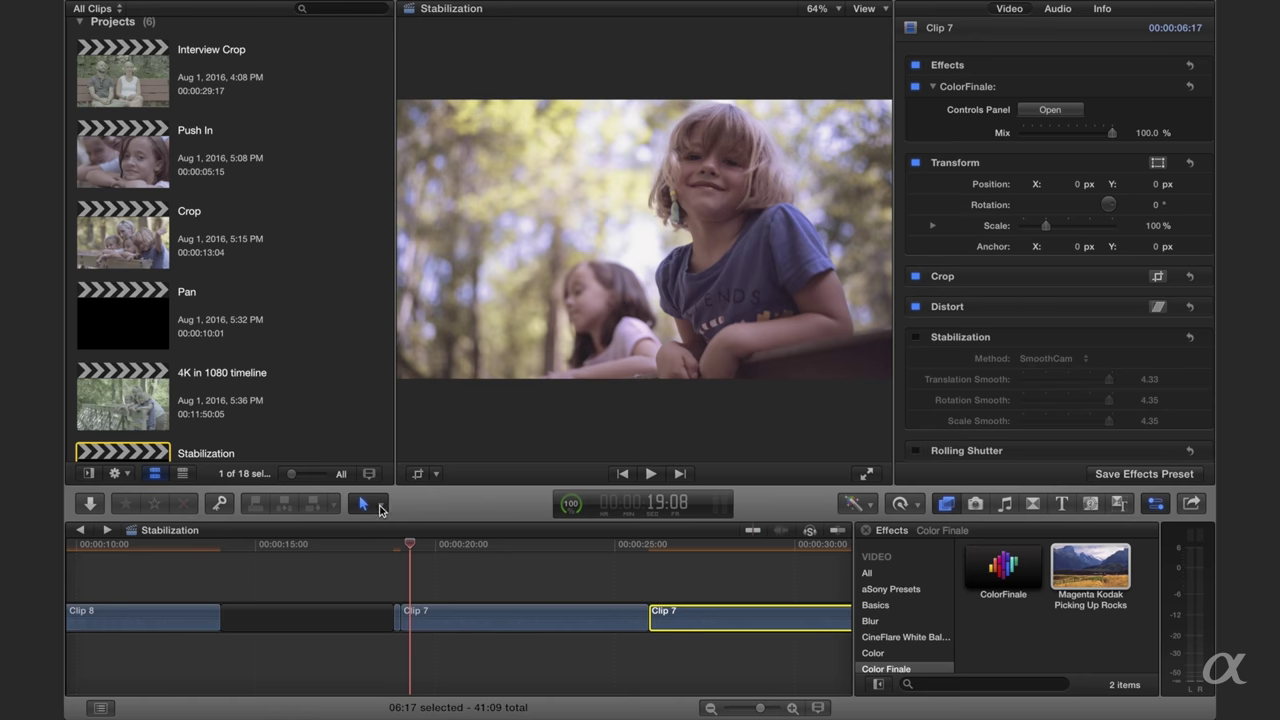